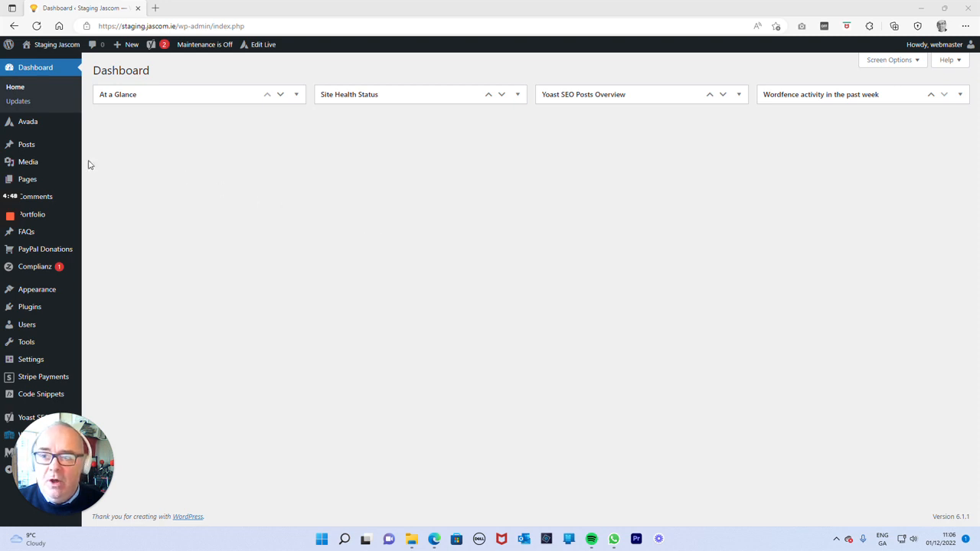
Step: Create a new post and title it "Merry Christmas"
mouse_move(26, 150)
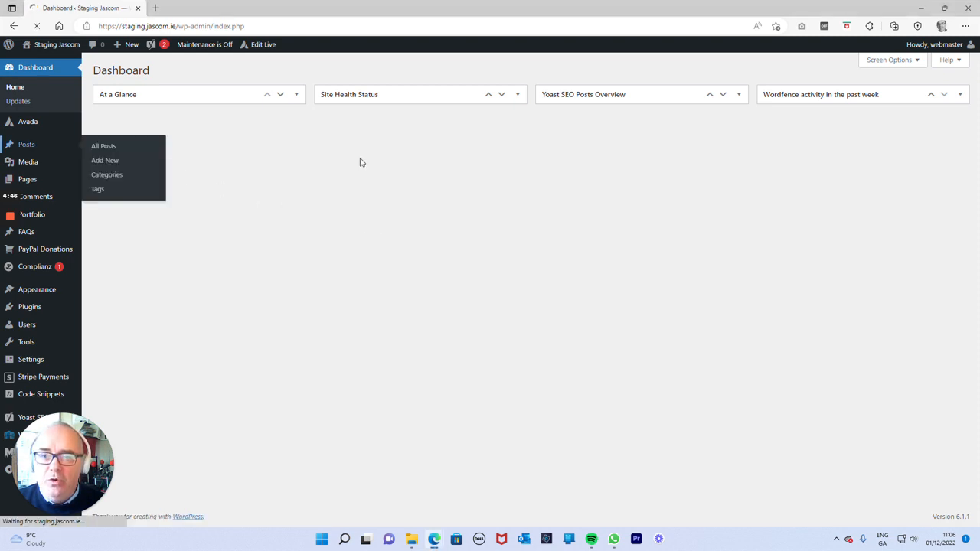
click(120, 147)
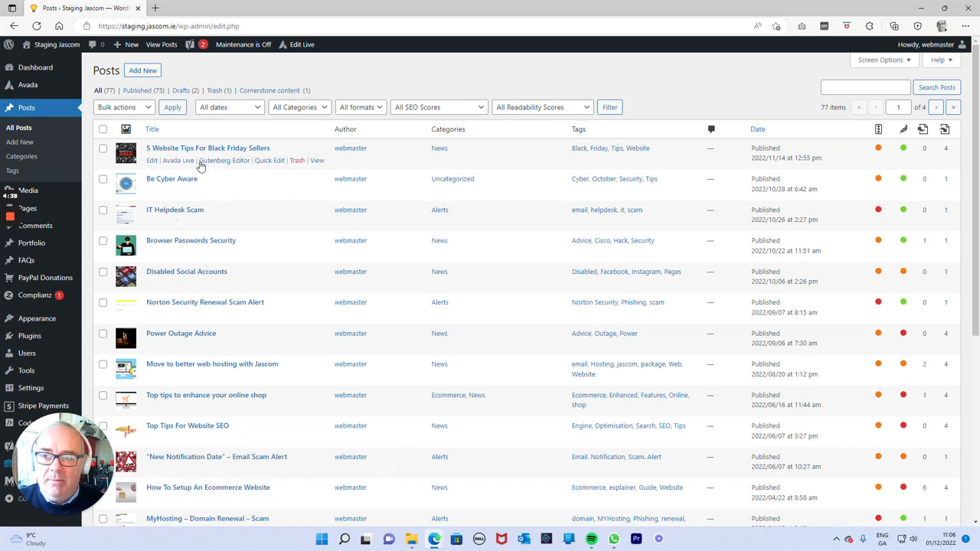
click(21, 143)
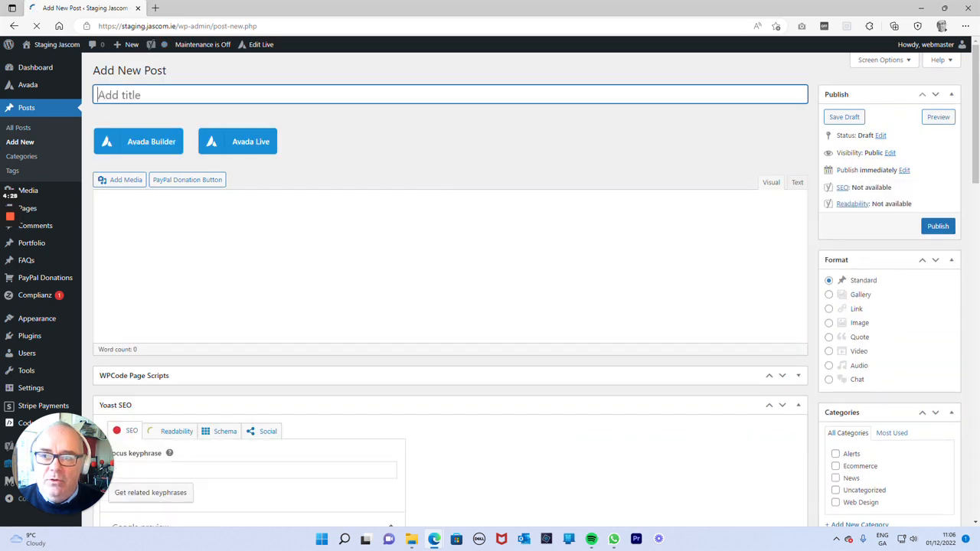
text(Mer)
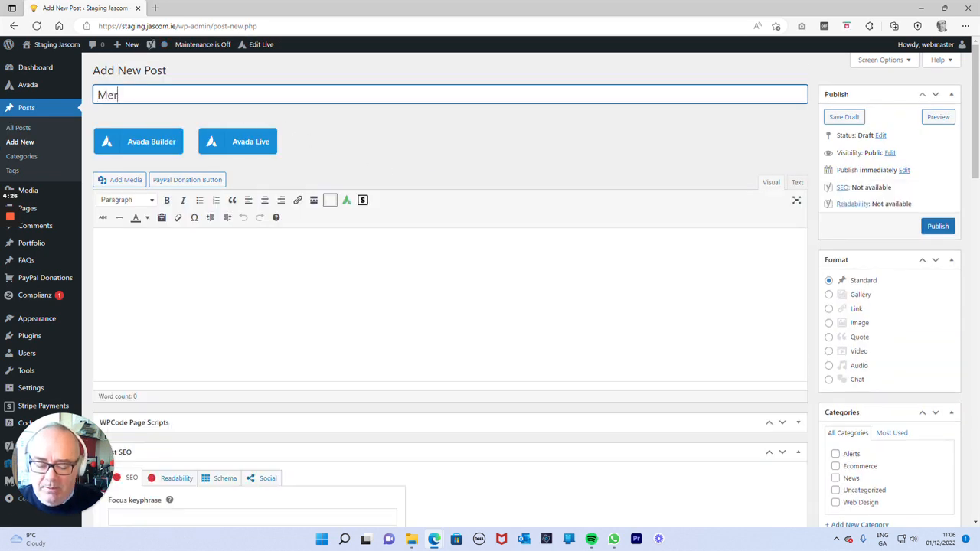
text(ry Chri)
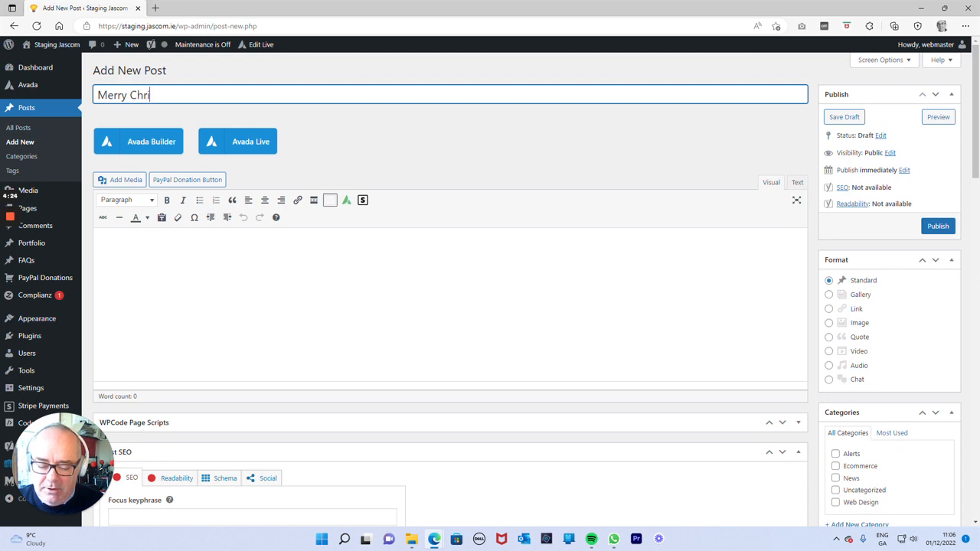
text(stmas)
click(212, 78)
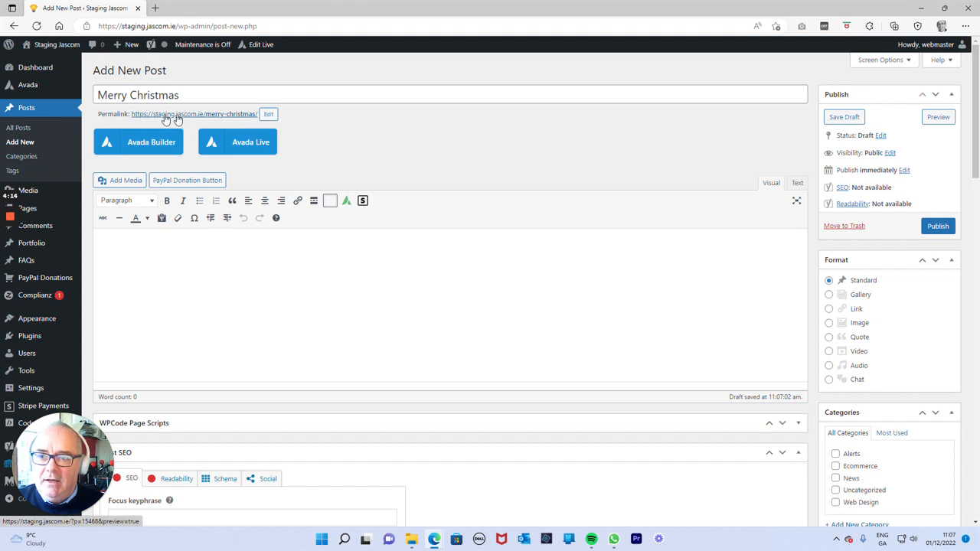
Step: Enter "Merry Christmas" in the post body, format it as Heading 1, and start a new line below it
click(205, 258)
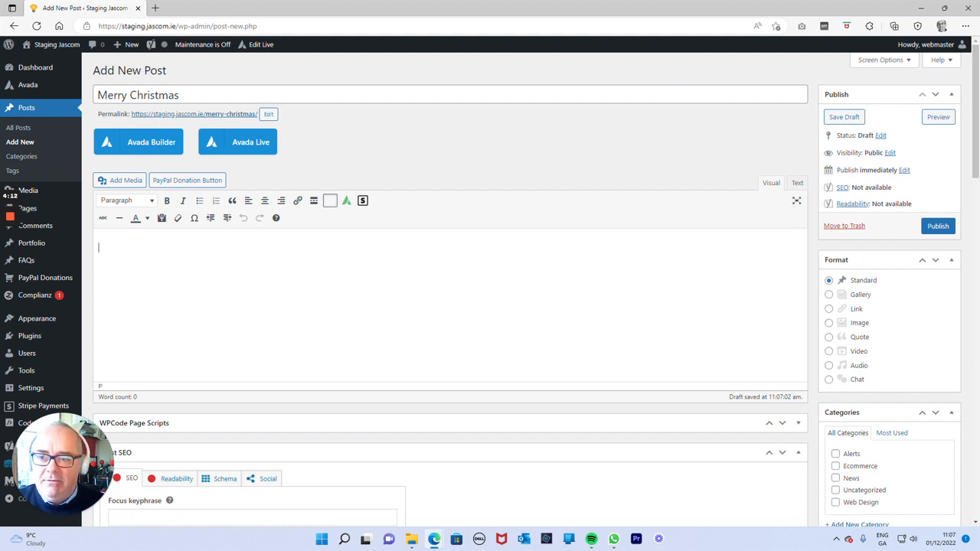
text(Merry C)
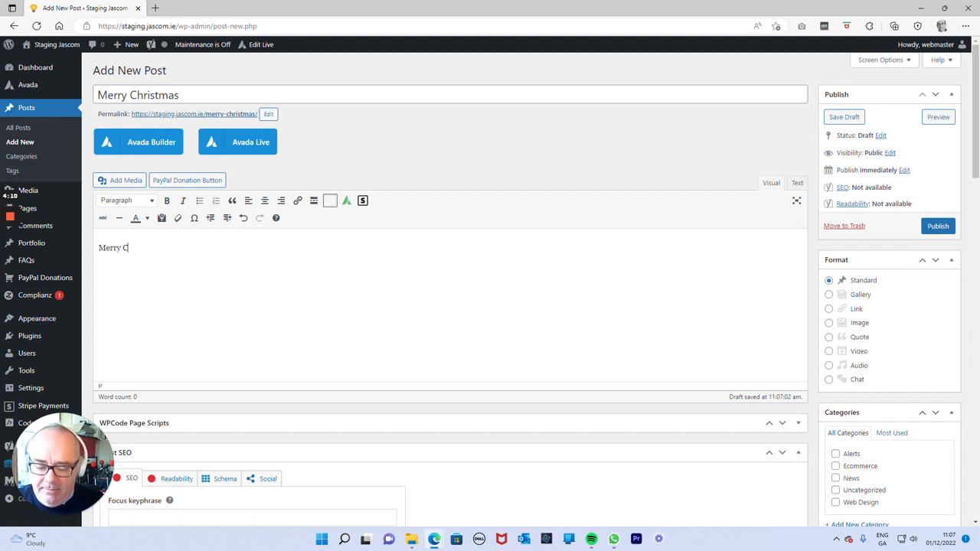
text(hristmas)
key(ctrl+a)
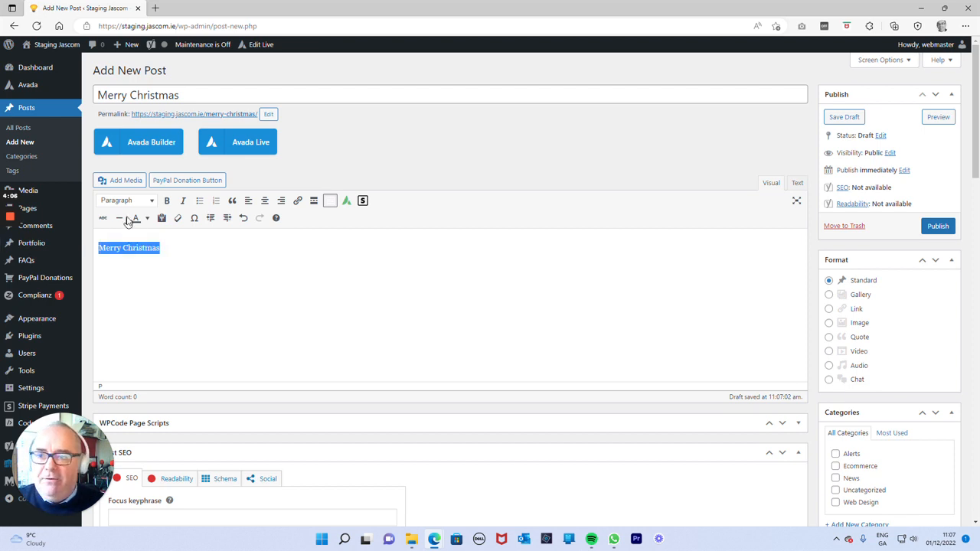
click(127, 200)
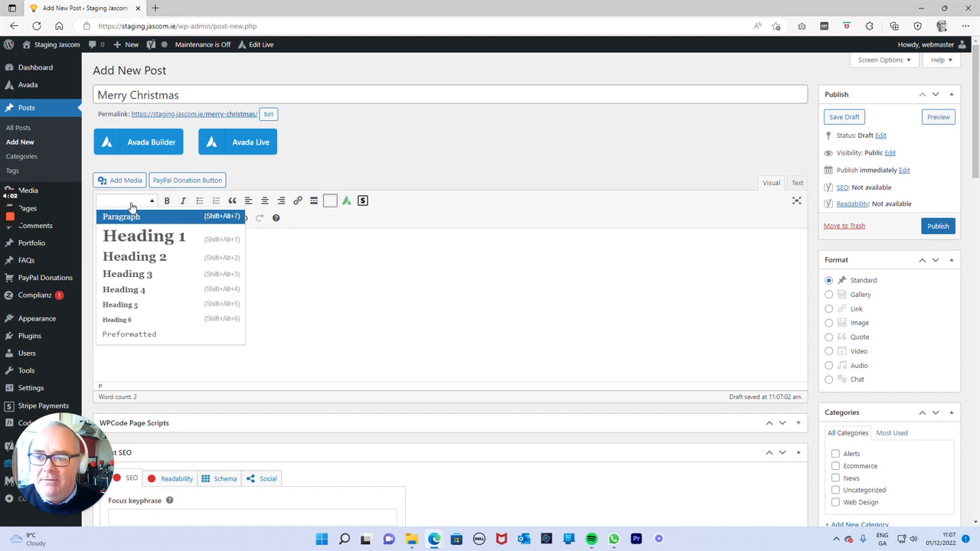
click(146, 236)
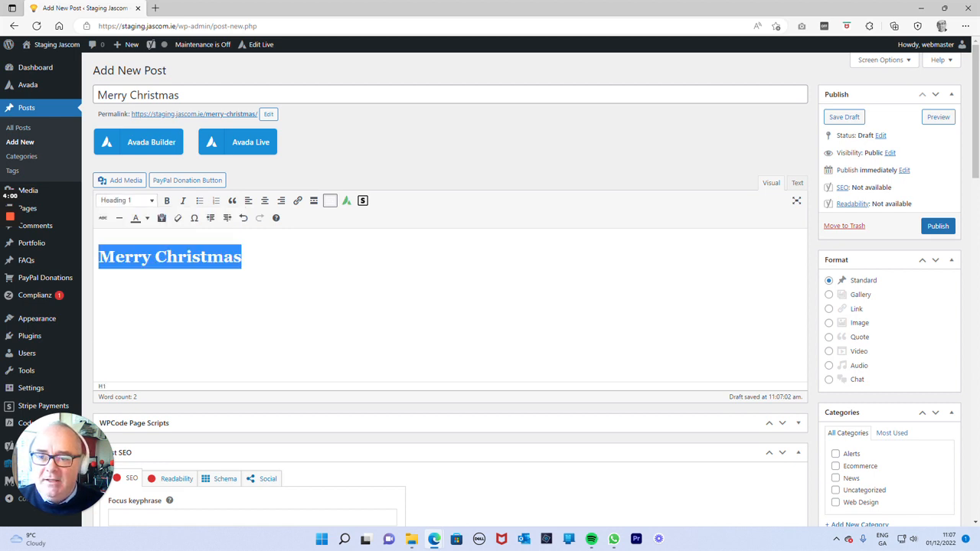
key(End)
key(Return)
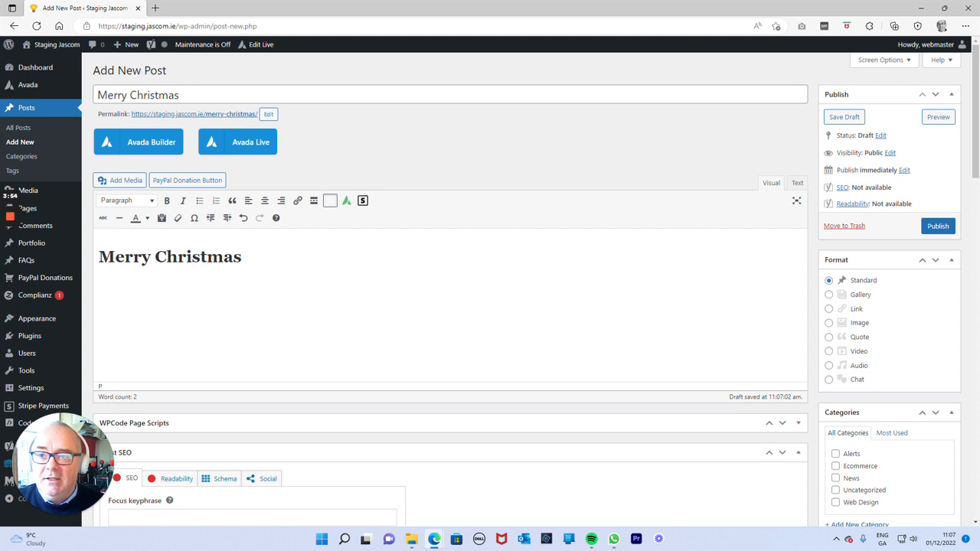
Step: Below the heading, enter three placeholder paragraphs: "jklhasgdlfkjhk jdfj lksjd fhlkjh sdlkjf hkjsdf", "lkjsdhfk jhsalkdjfh lkjsadf" and "sadkfjhk jsdf sadkfjh sadf hlk"
click(244, 96)
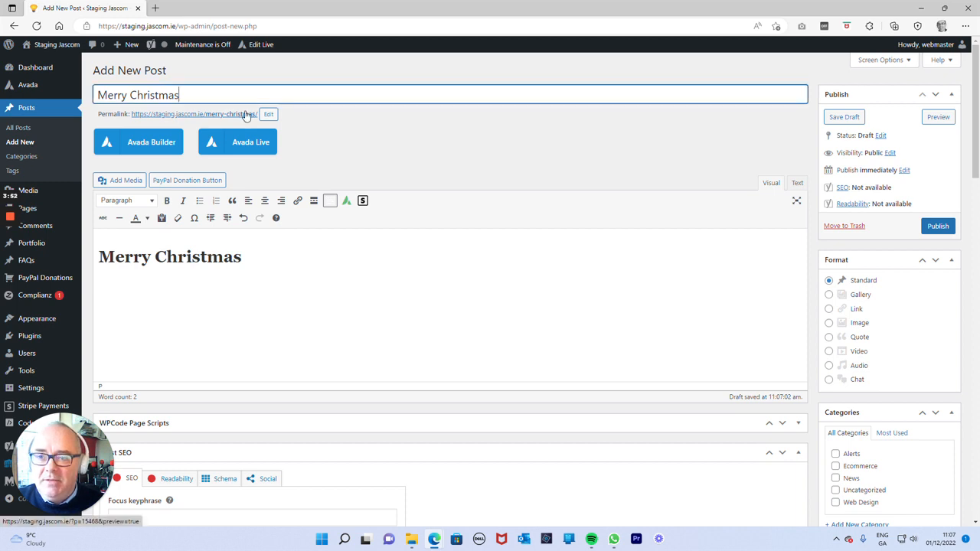
drag(241, 258, 98, 257)
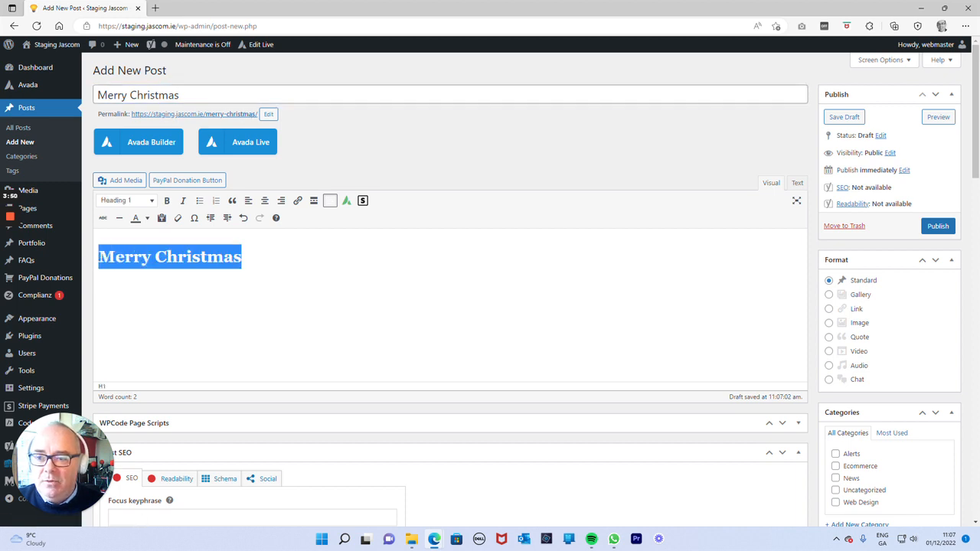
click(242, 258)
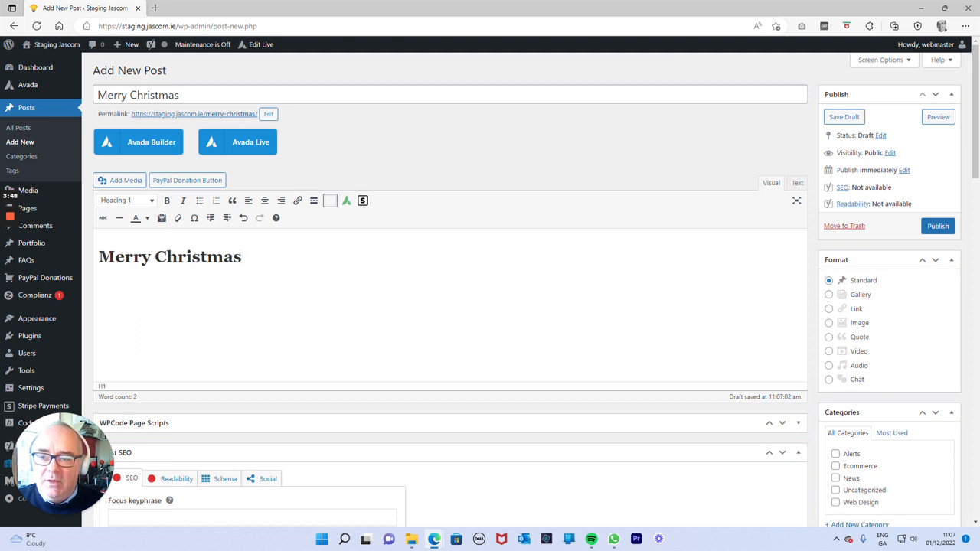
key(Return)
text(jklhasgd)
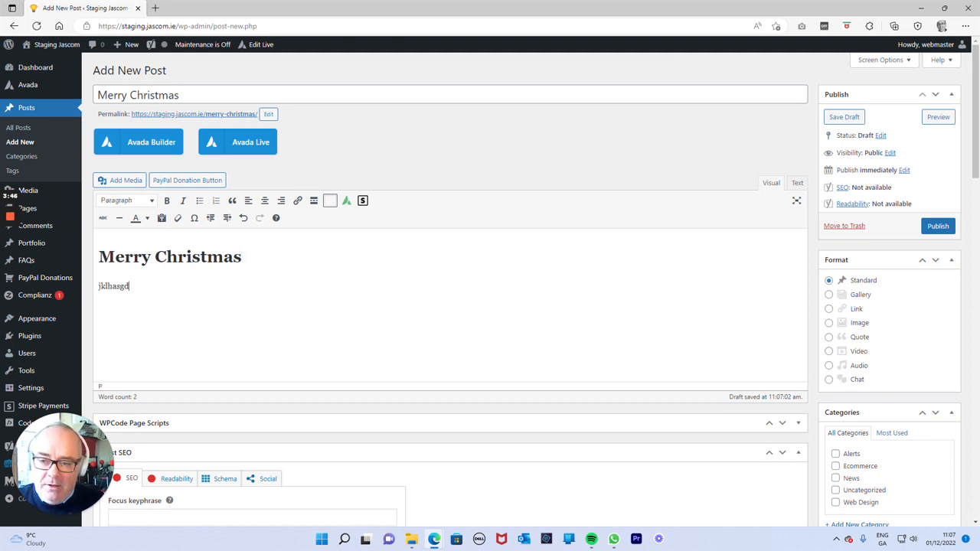
text(lfkjhk jdfj lksjd fhlkjh sdlkjf hkjsdf)
key(Return)
text(lkjsdhfk jhsalkdjfh lkjsadf)
key(Return)
text(sadkfjh)
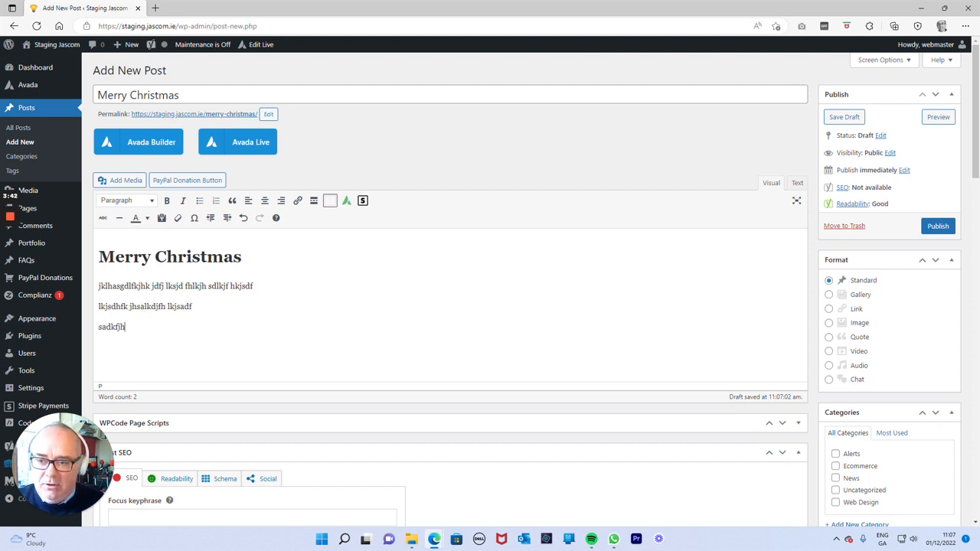
text(k jsdf sadkfjh sadf hlk)
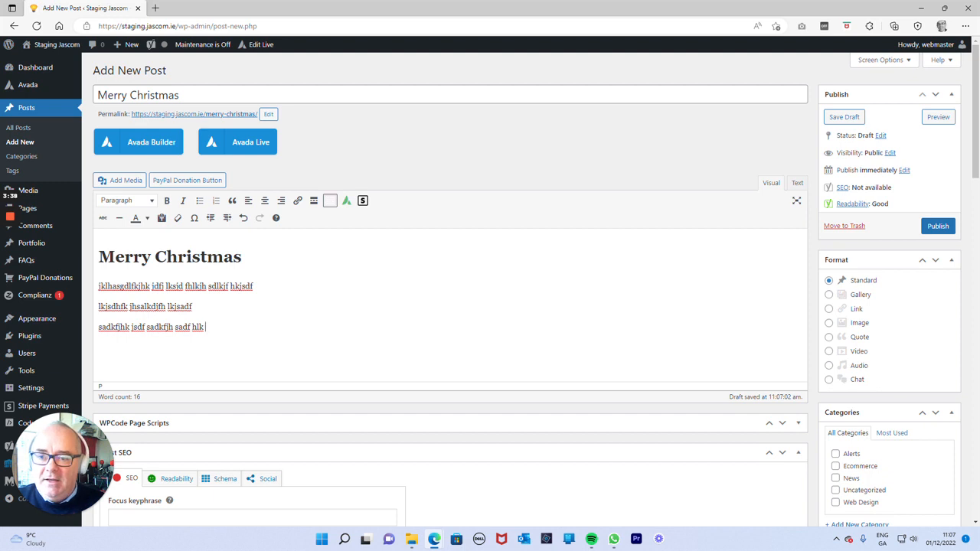
Step: Try centre and right alignment on the first placeholder paragraph, and set it back to left alignment
drag(253, 287, 98, 287)
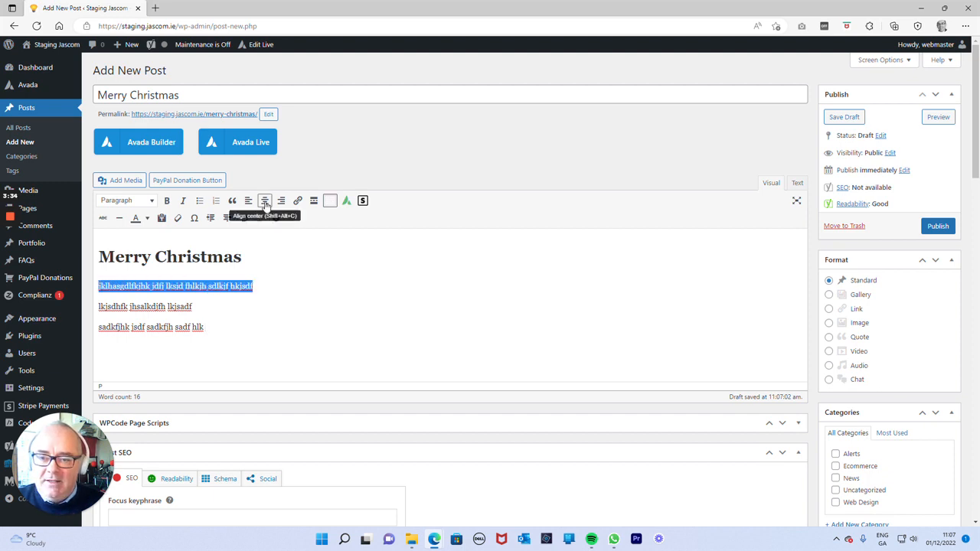
click(265, 202)
click(280, 201)
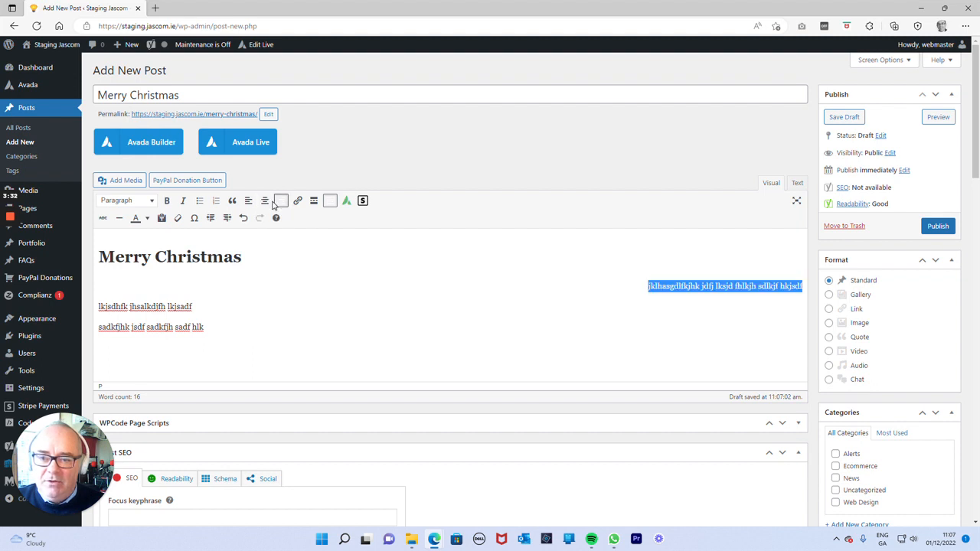
click(248, 202)
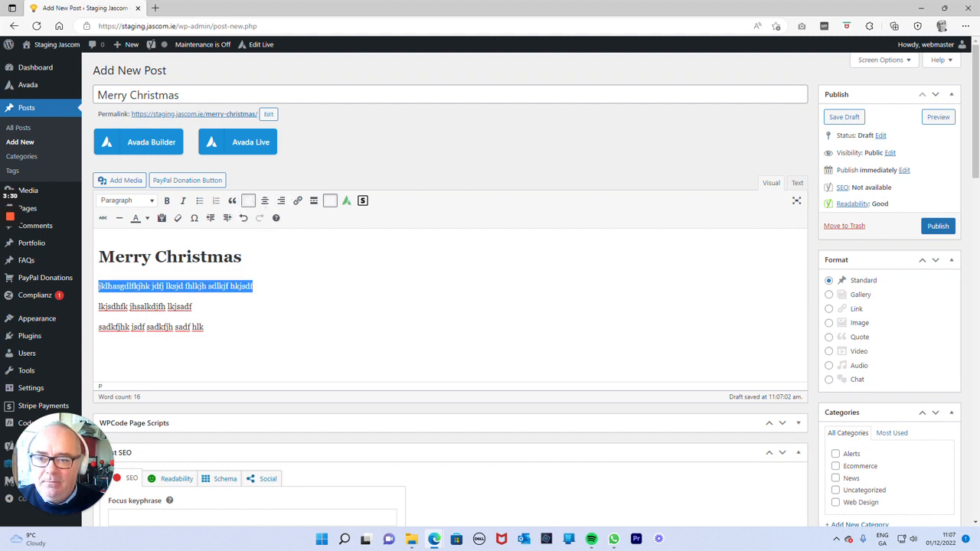
Step: Make the second placeholder paragraph bold and format the third one as a blockquote
drag(192, 307, 98, 306)
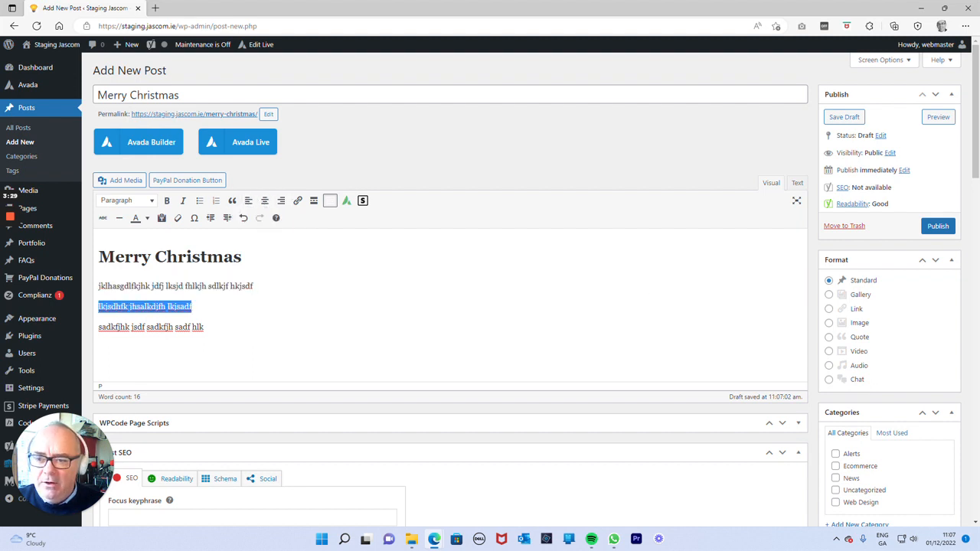
click(167, 202)
click(206, 328)
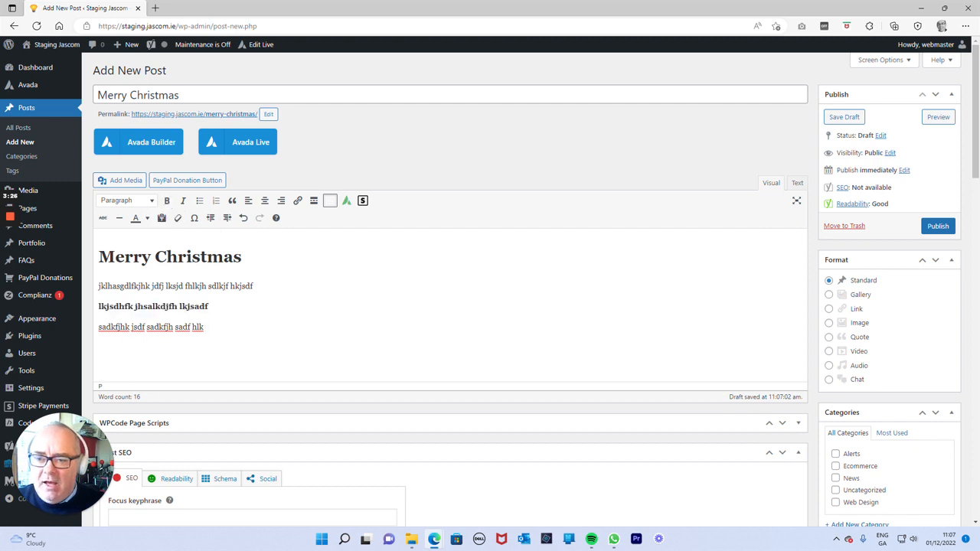
drag(205, 327, 98, 327)
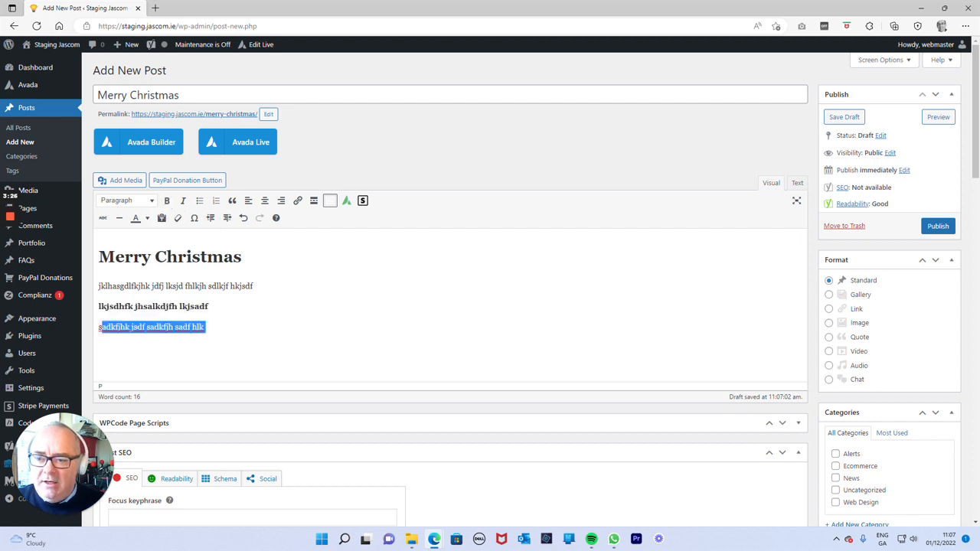
click(232, 202)
key(Right)
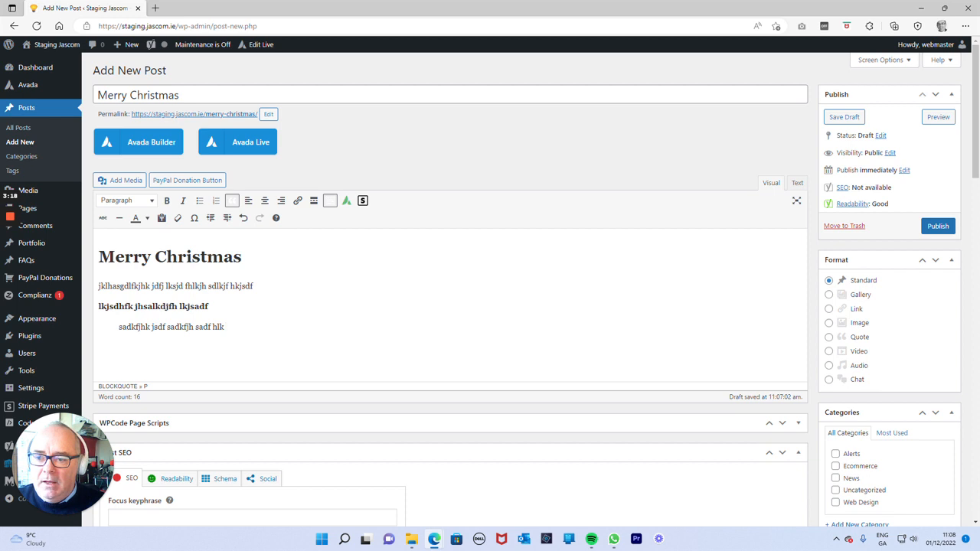
Step: Set the post's Yoast SEO focus keyphrase to "merry christmas"
scroll(251, 332, down, 3)
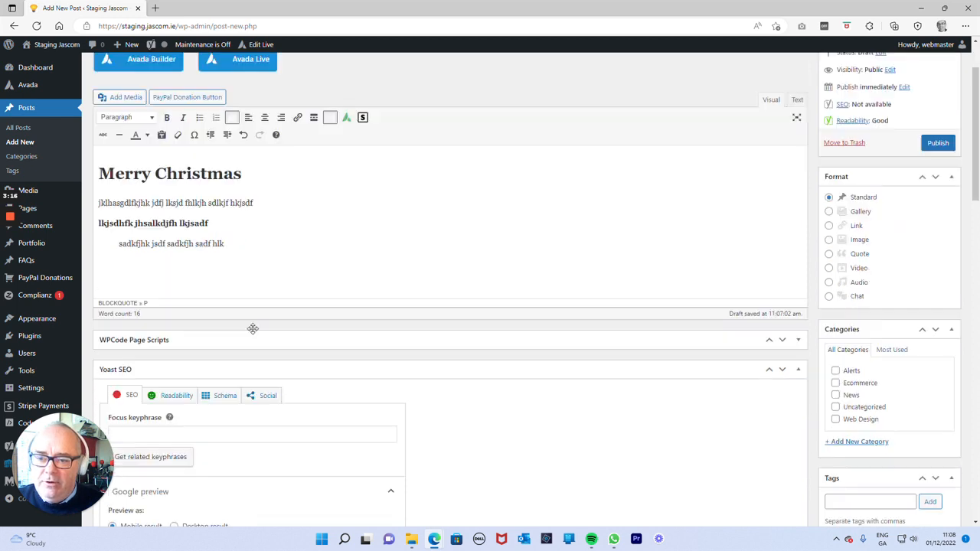
click(261, 297)
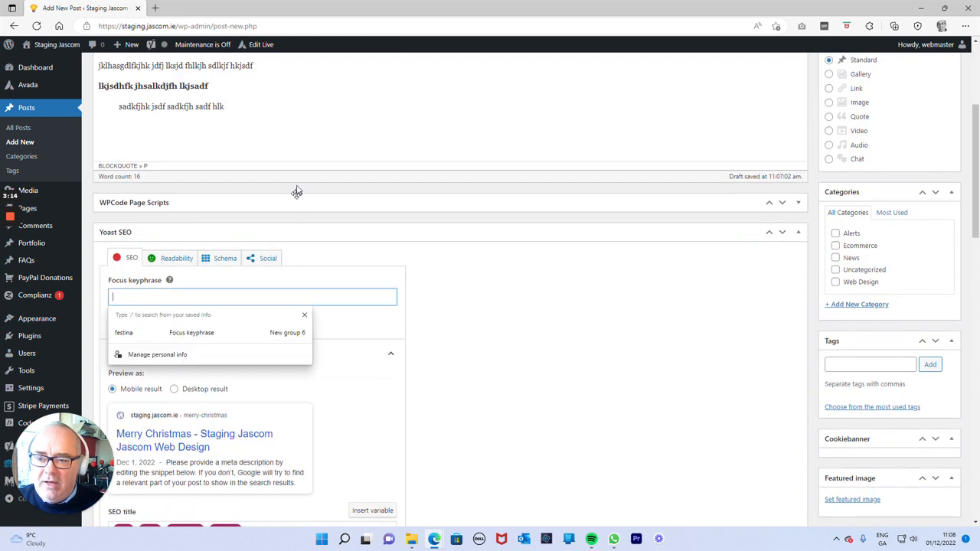
click(297, 145)
click(252, 297)
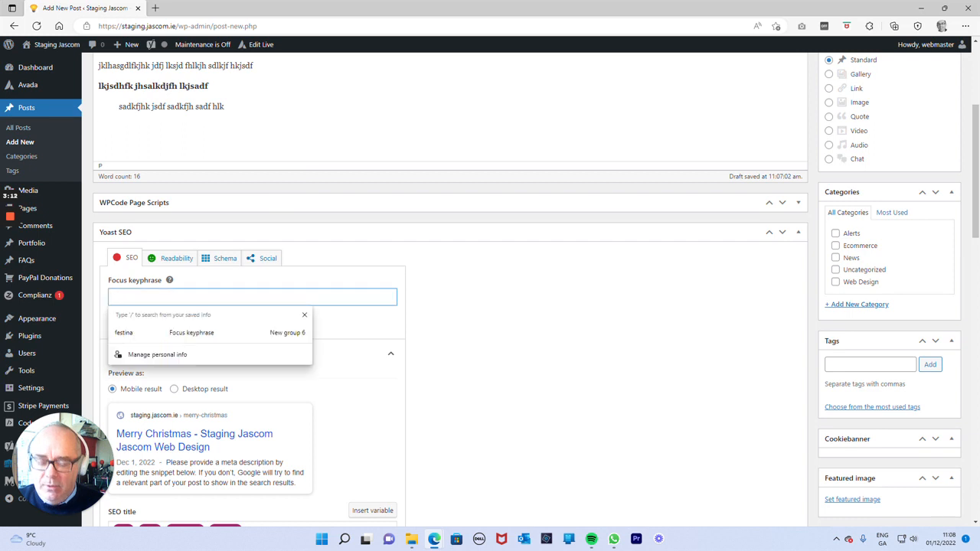
text(merry chrit)
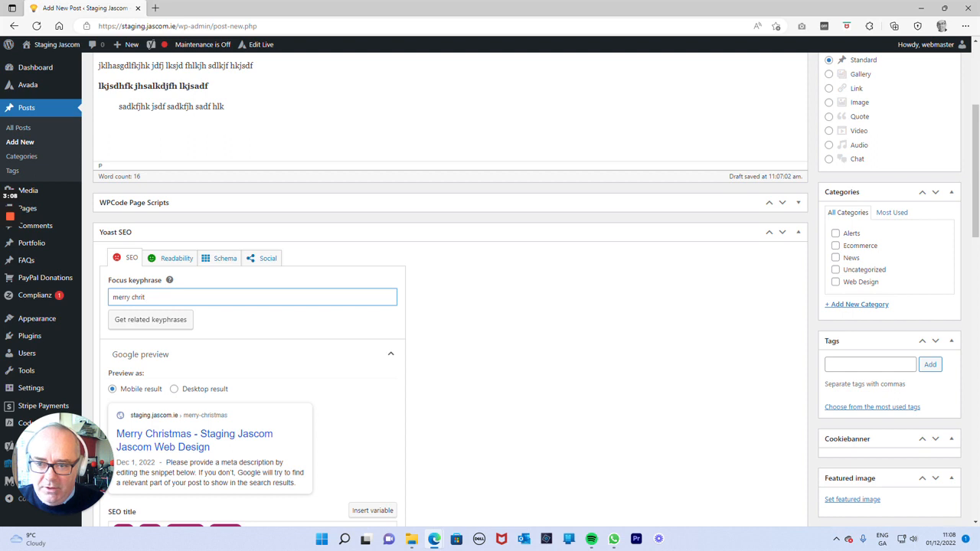
key(BackSpace)
text(stmas)
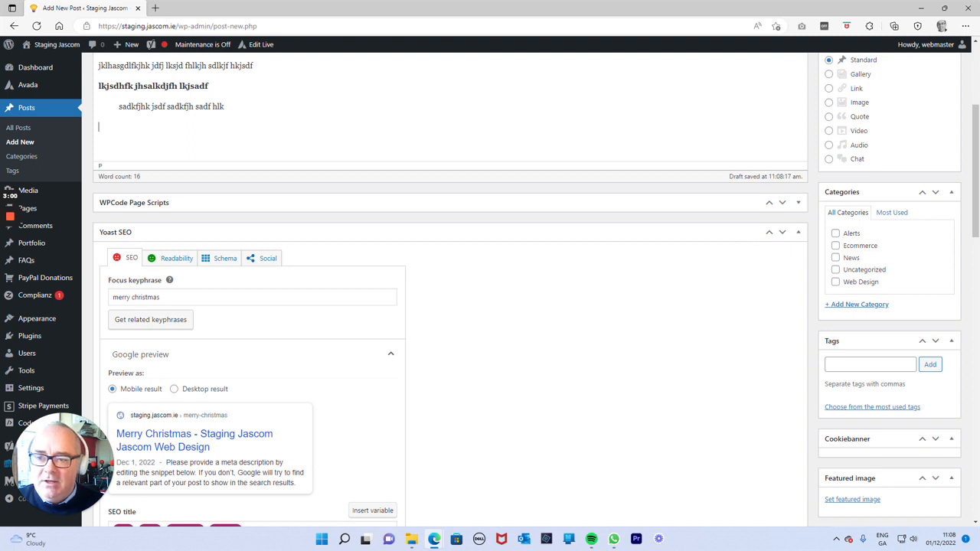
scroll(450, 291, up, 2)
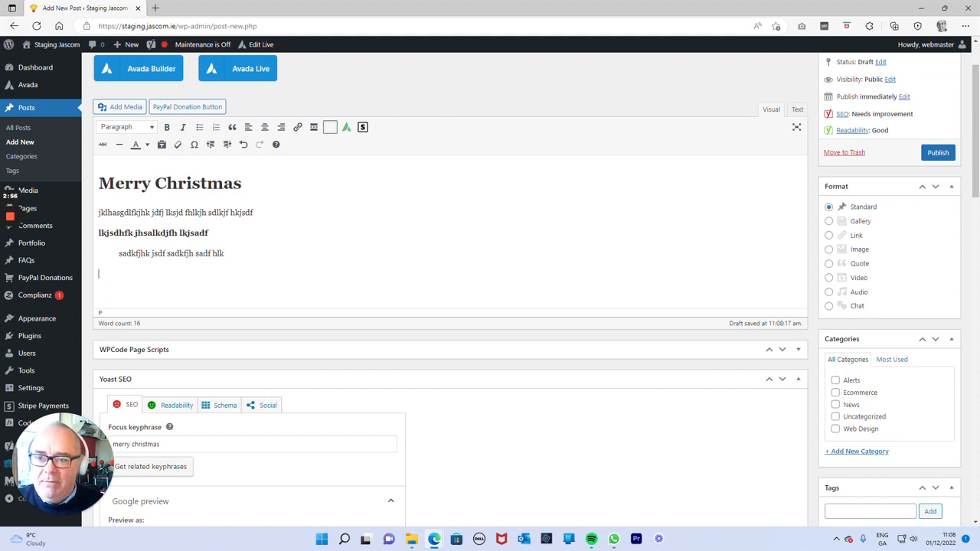
scroll(241, 269, down, 2)
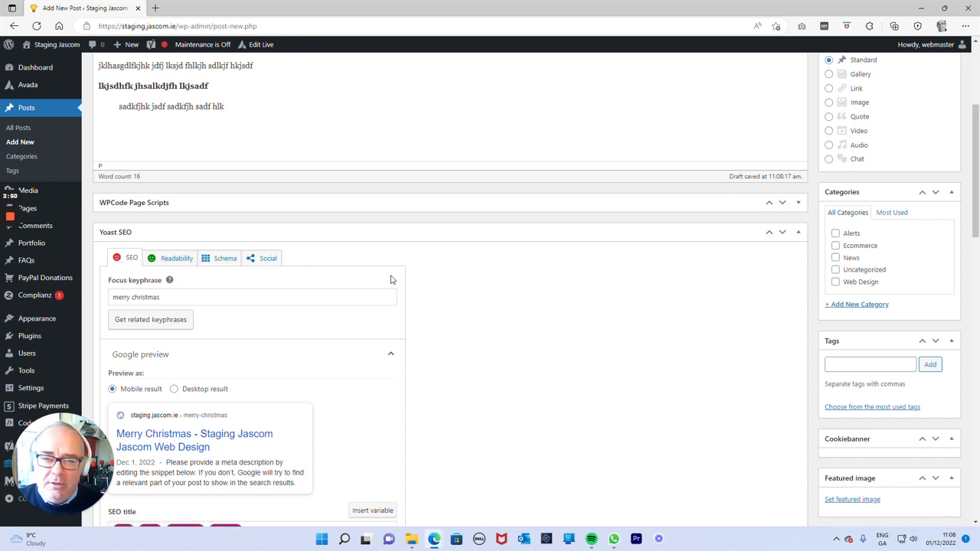
scroll(404, 272, up, 3)
scroll(416, 311, down, 2)
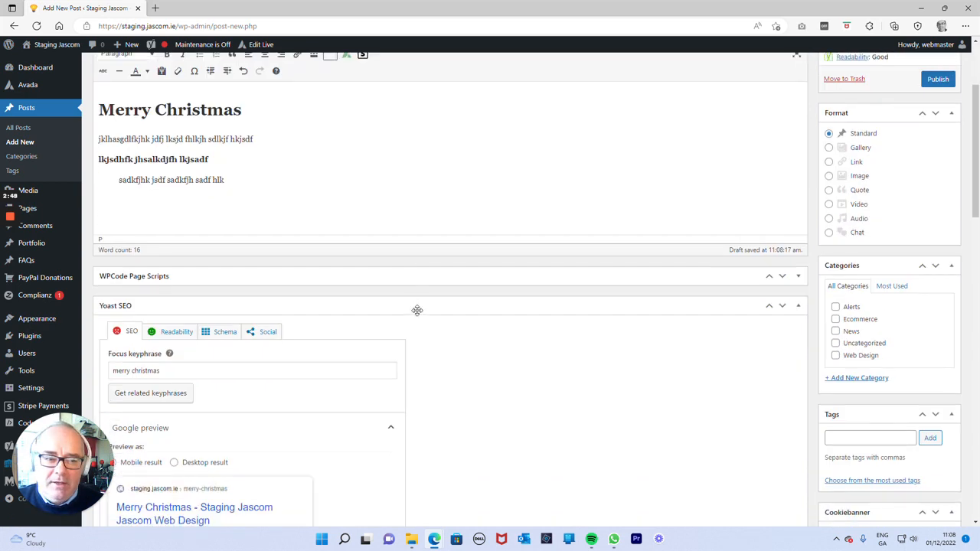
scroll(403, 315, up, 2)
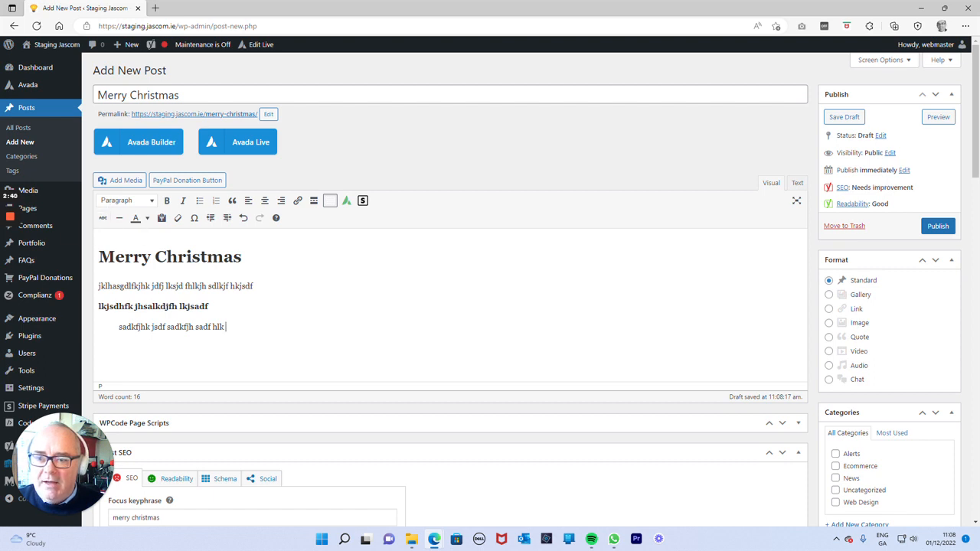
Step: Start a new line below the blockquote and upload the image santa-claus-1906513_1920 from Downloads to the media library
key(Return)
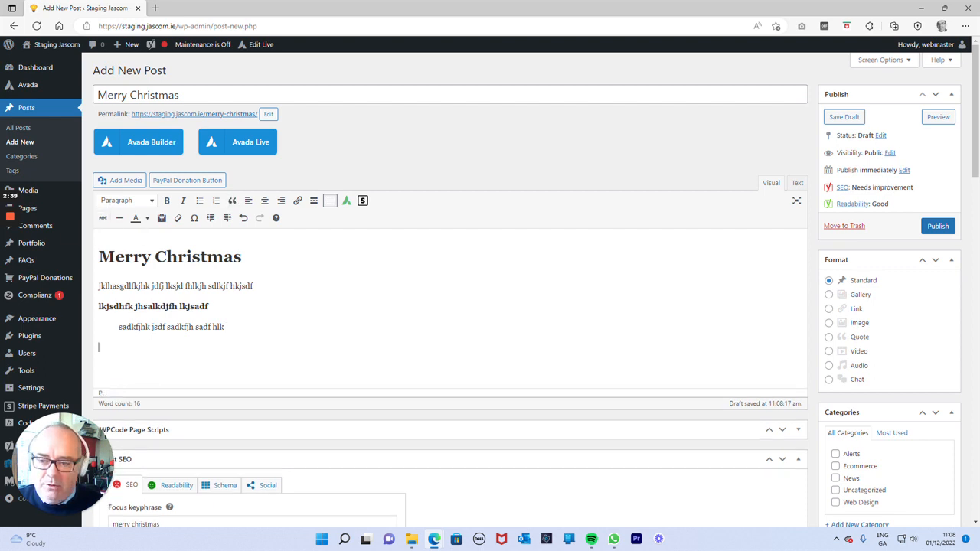
click(115, 184)
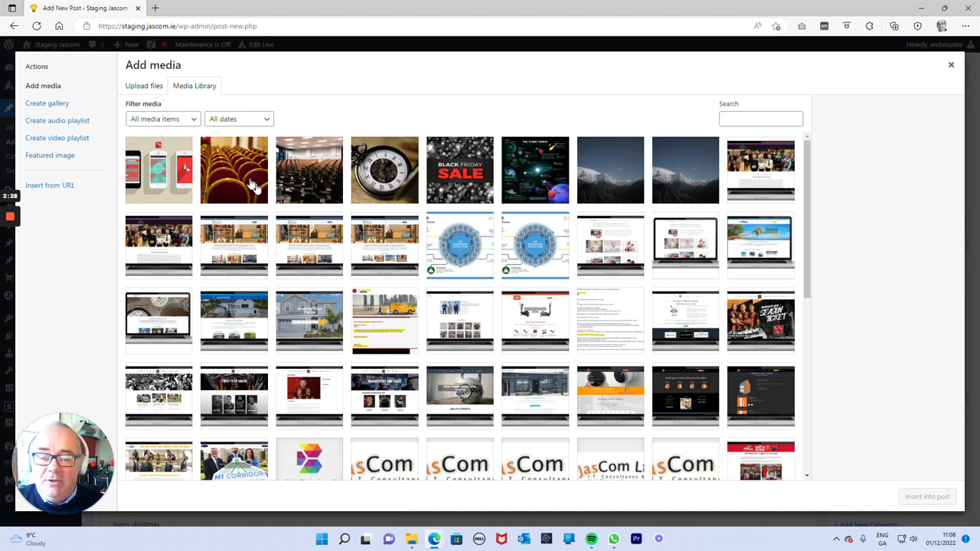
click(146, 88)
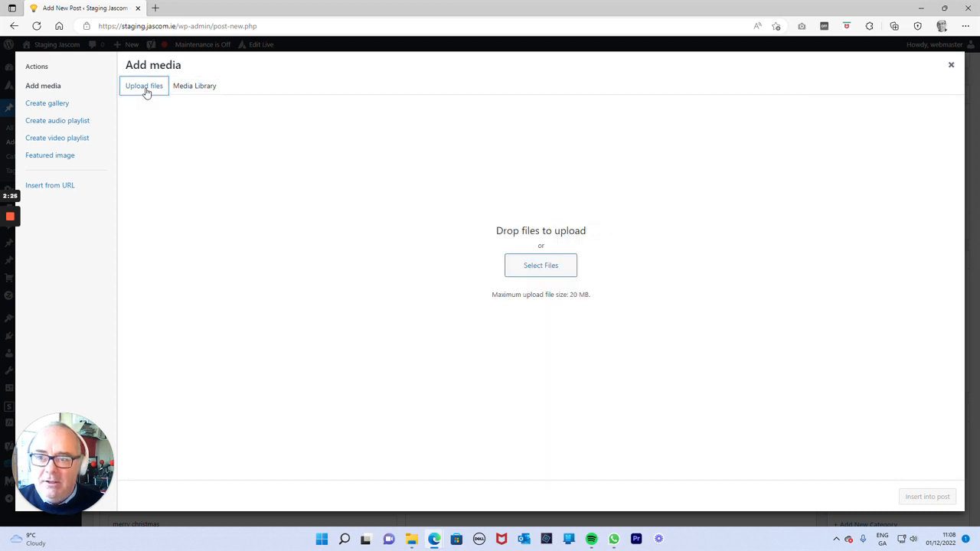
click(559, 272)
click(234, 162)
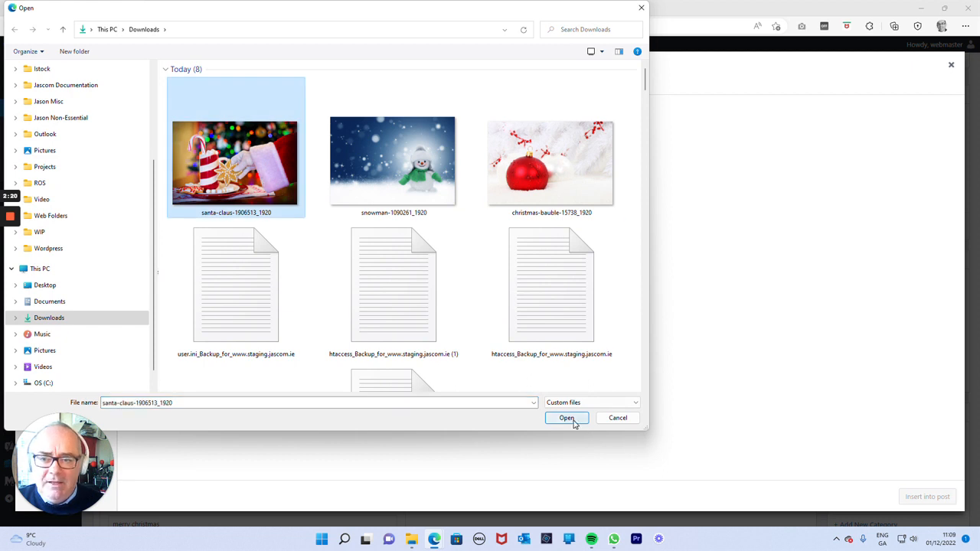
click(572, 419)
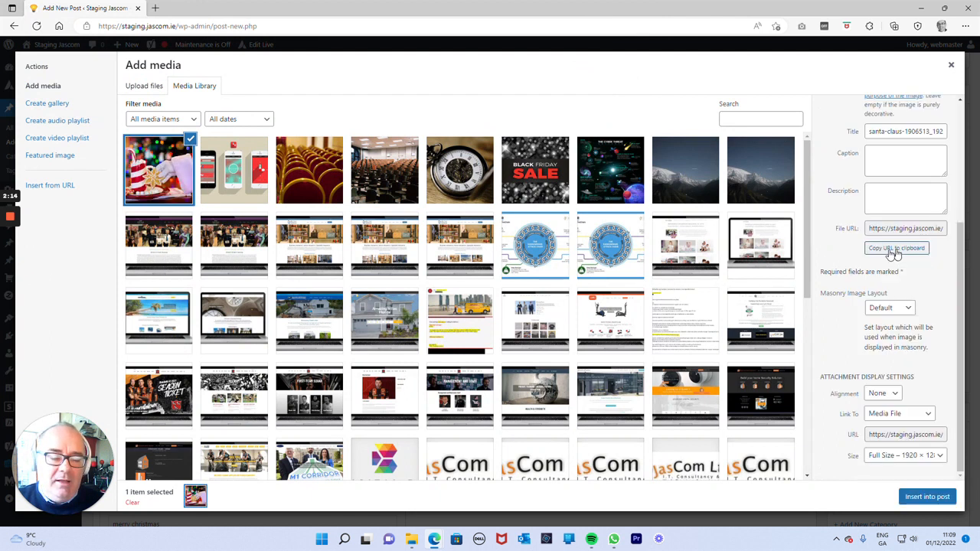
Step: Give the uploaded santa-claus image the alt text "Merry Christmas" and insert it into the post at full size
click(894, 248)
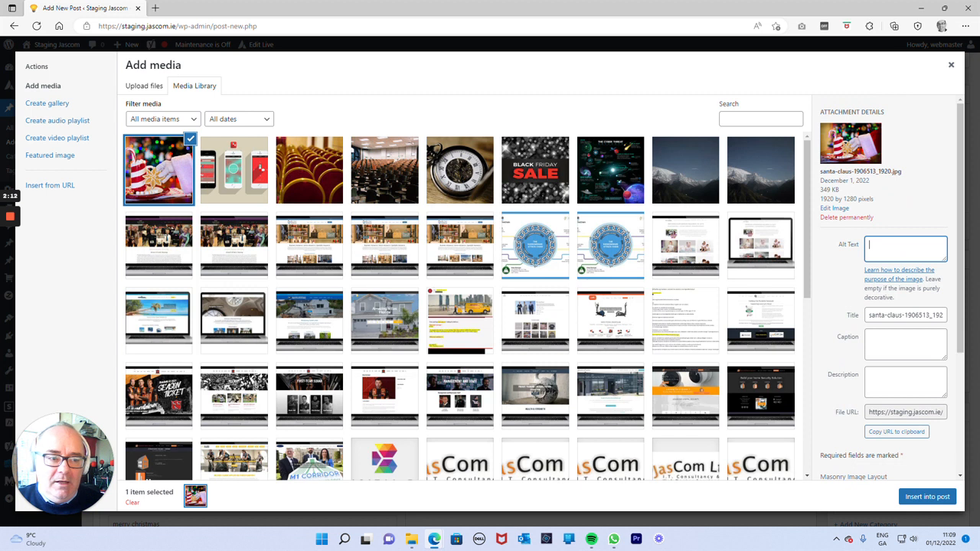
text(Merry)
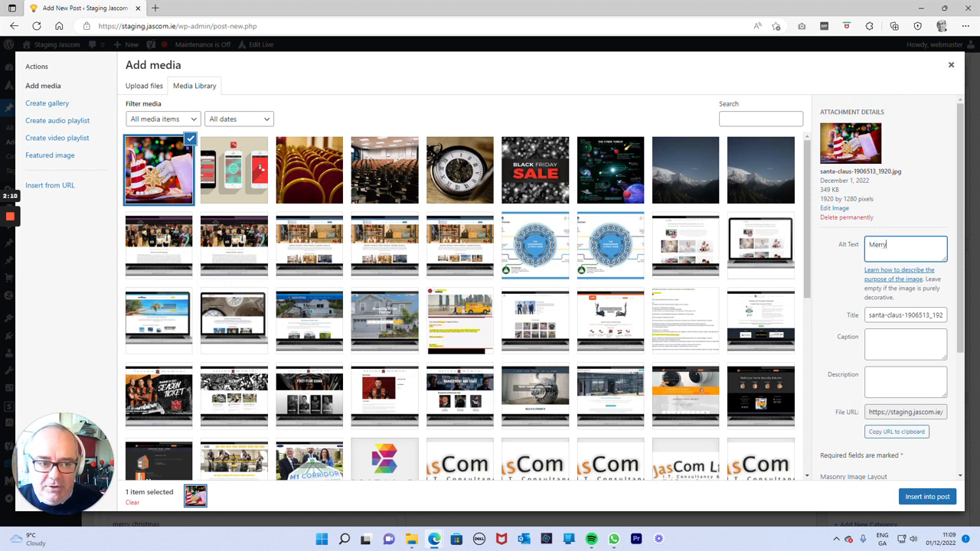
text( Ch)
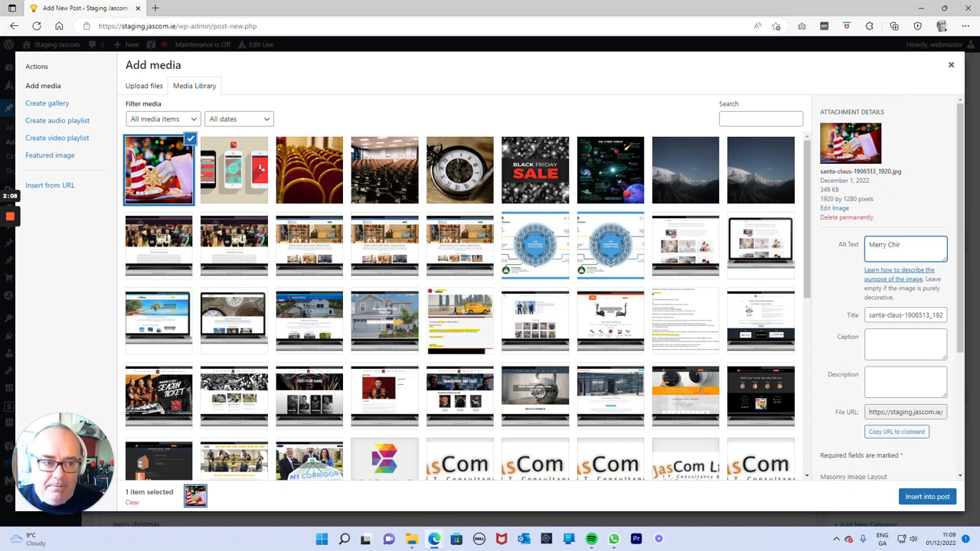
text(ristmas)
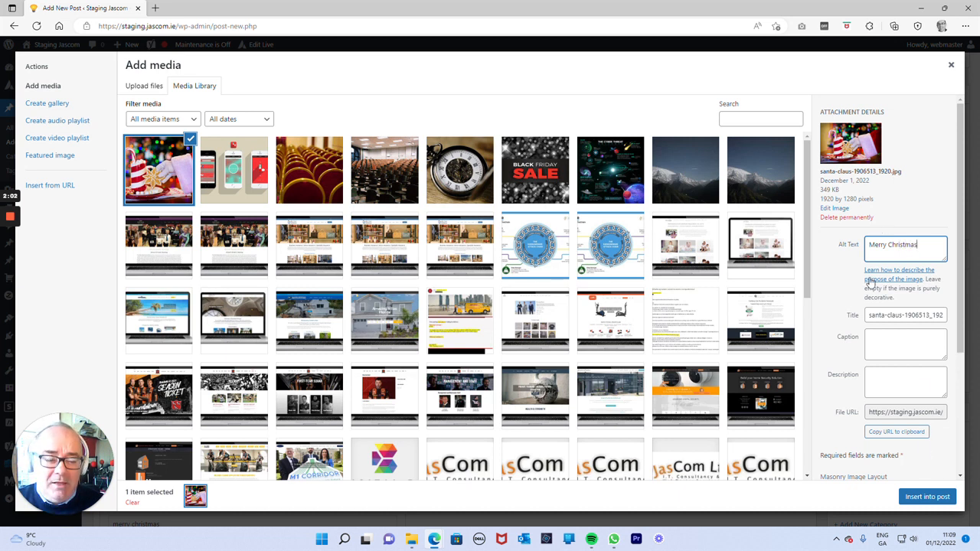
click(927, 496)
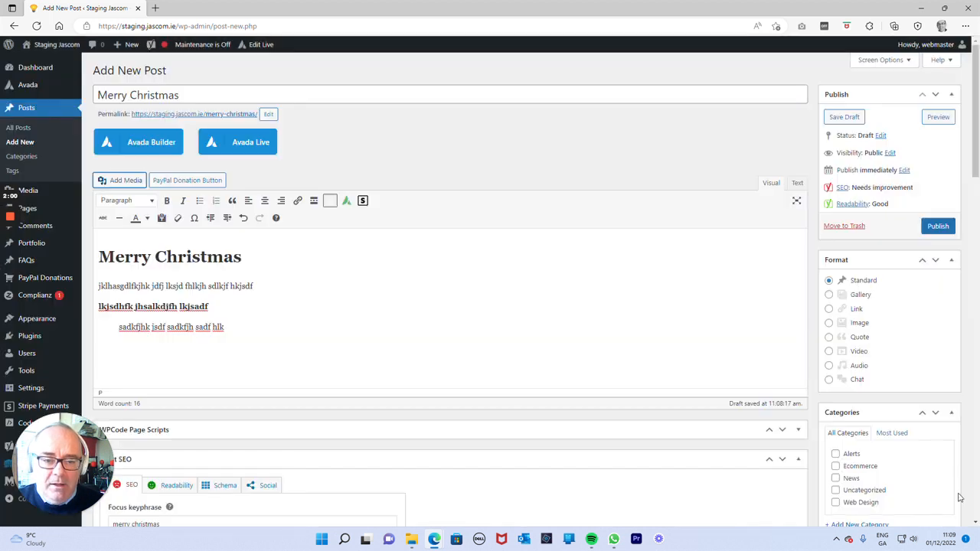
Step: Scale the inserted image down proportionally to a little under half the width of the content area
scroll(450, 306, down, 4)
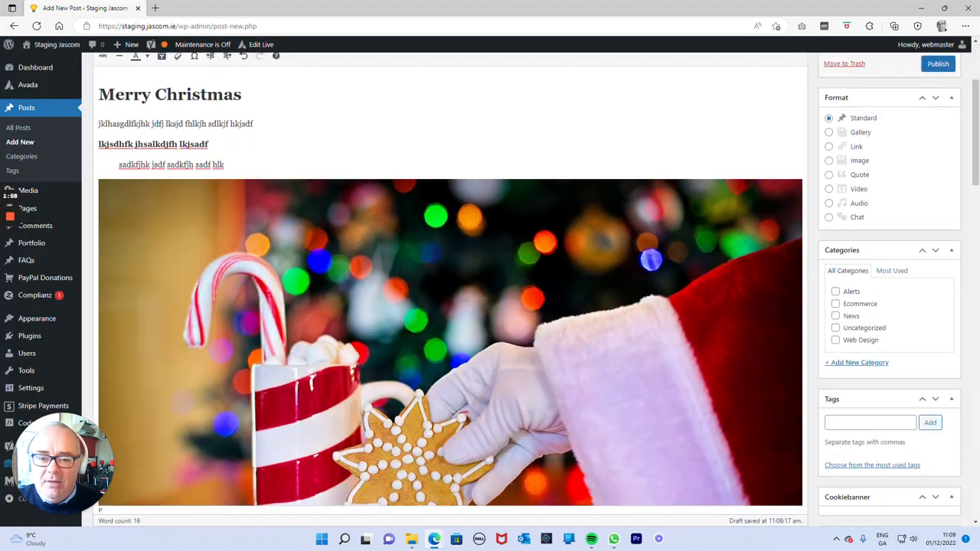
scroll(450, 307, up, 2)
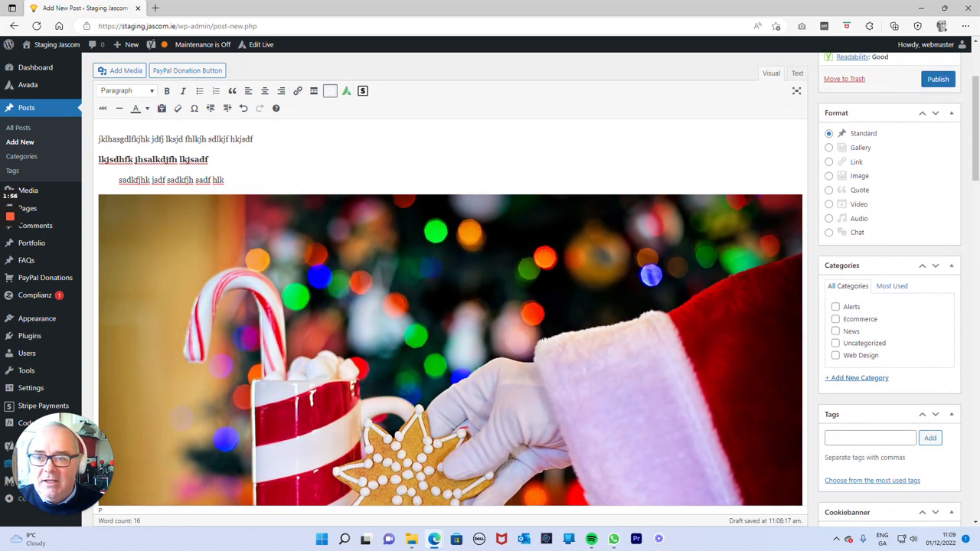
click(450, 349)
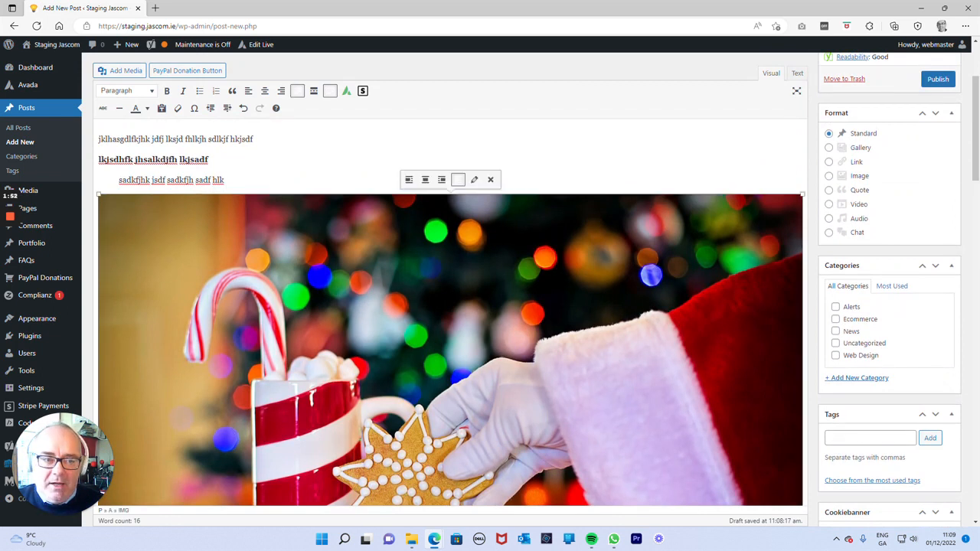
drag(98, 194, 372, 376)
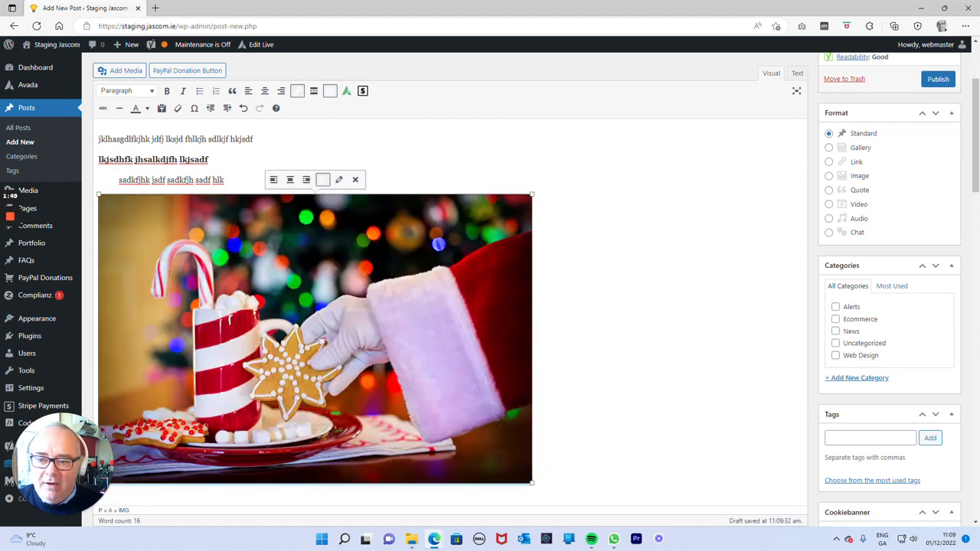
drag(98, 194, 222, 283)
drag(98, 195, 139, 221)
Step: Move the image up to the start of the first placeholder paragraph, directly below the "Merry Christmas" heading
scroll(138, 221, up, 2)
scroll(450, 307, up, 1)
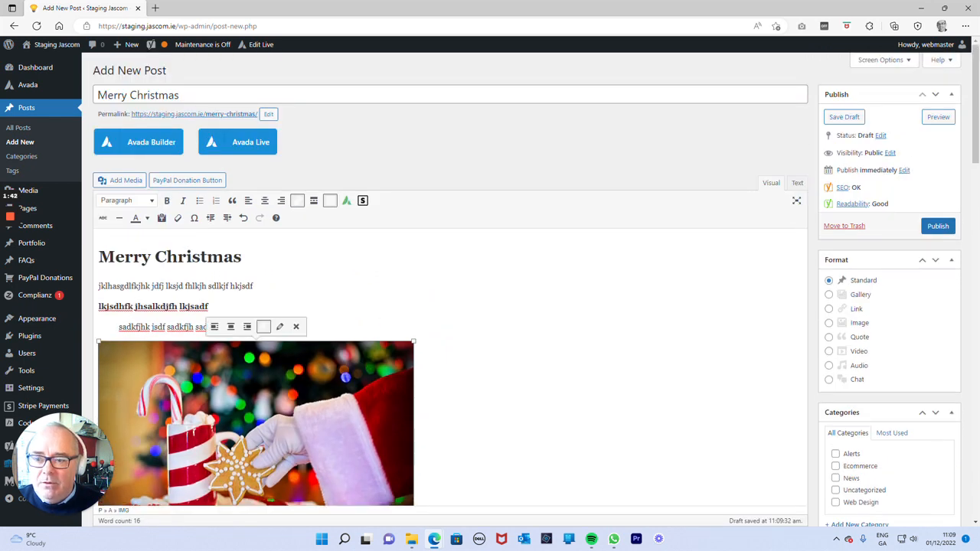
drag(153, 356, 99, 291)
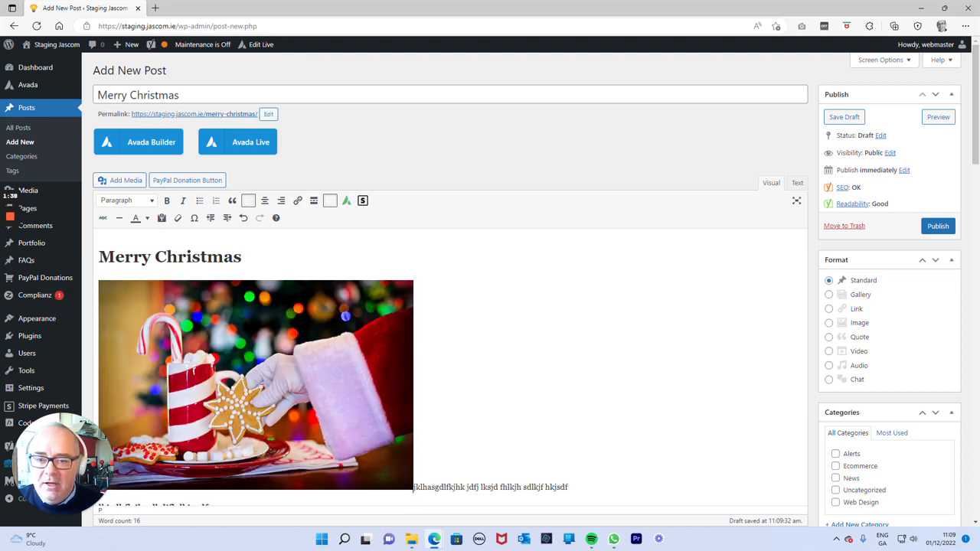
scroll(450, 307, down, 2)
scroll(450, 306, up, 1)
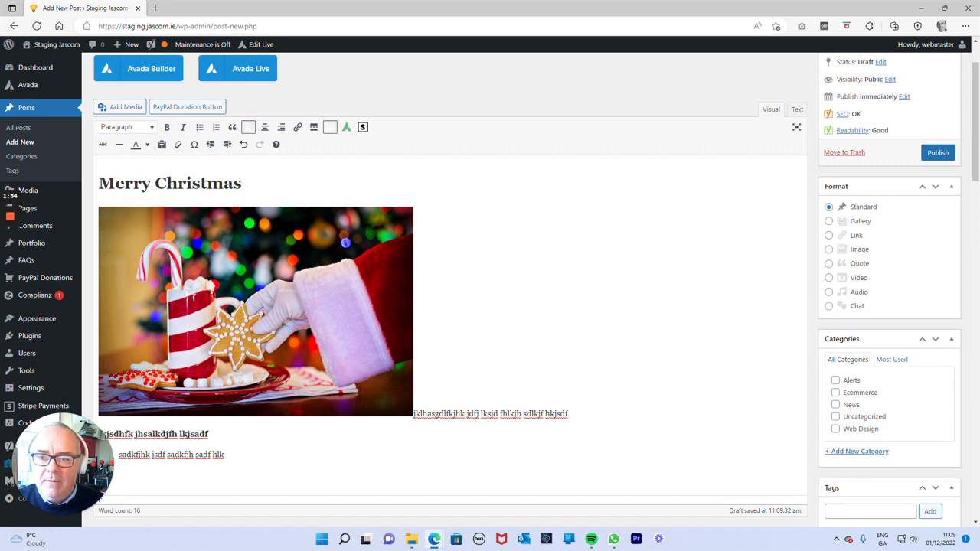
Step: Align the image left so that the placeholder paragraphs wrap beside it
click(255, 311)
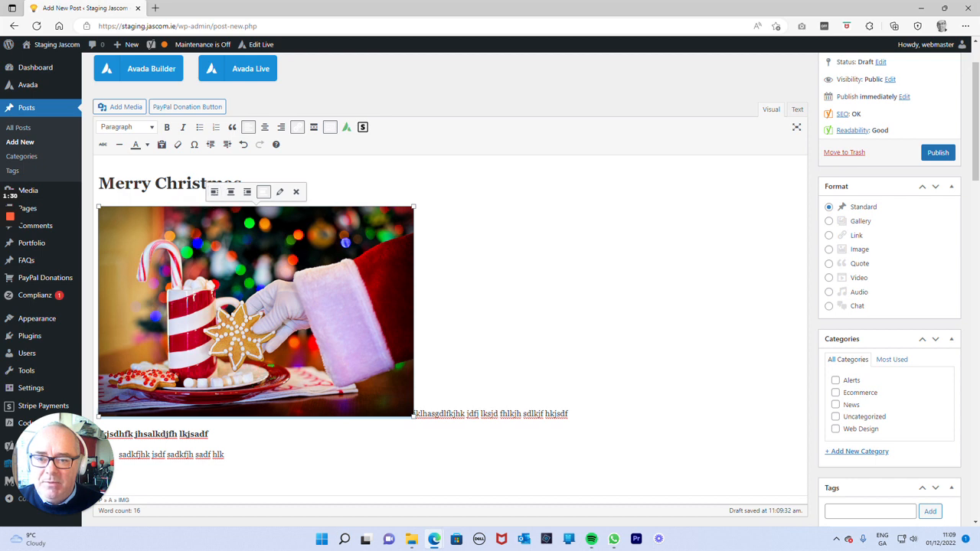
right_click(460, 413)
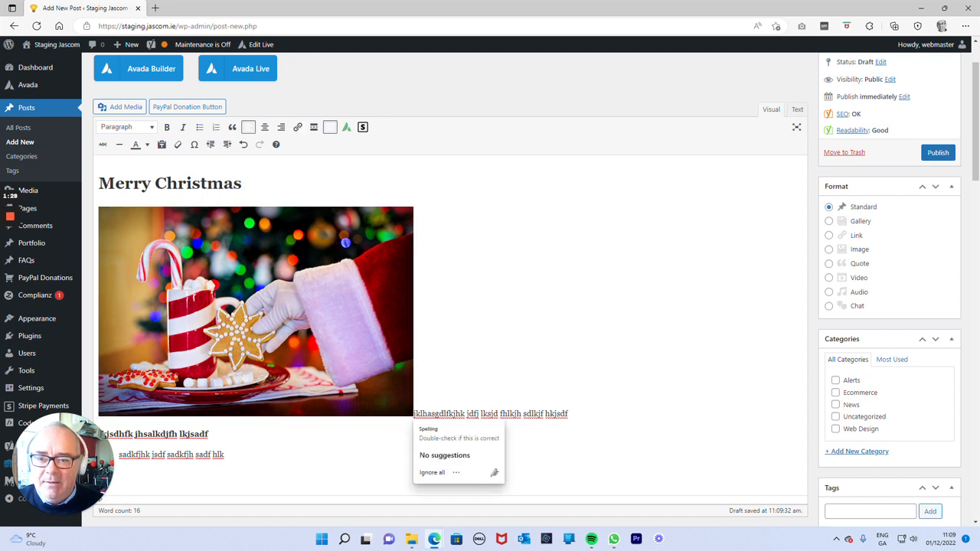
click(349, 337)
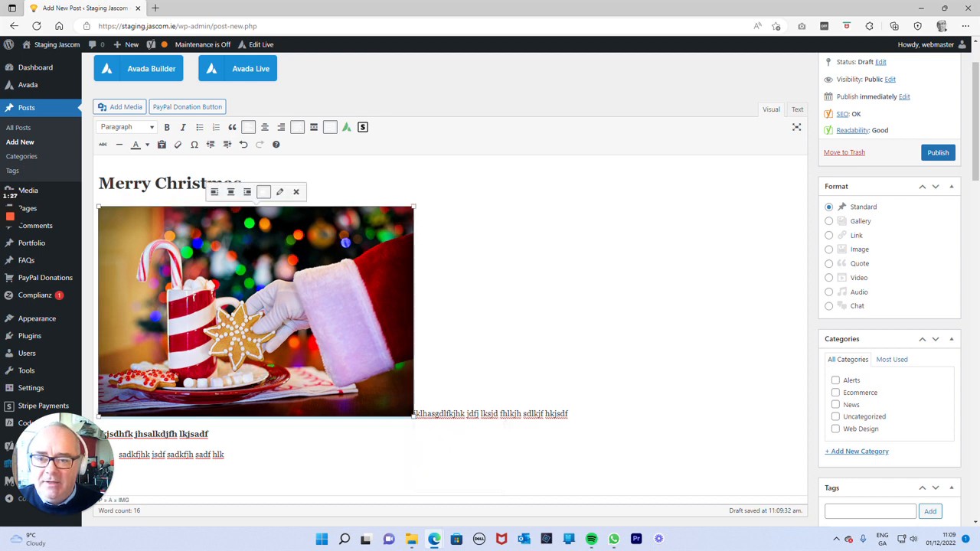
click(214, 192)
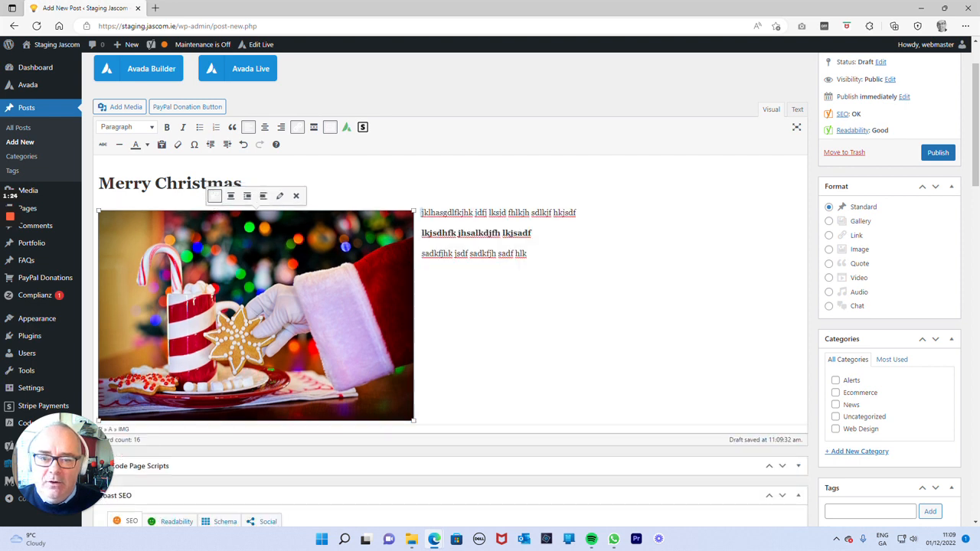
Step: Add a normal paragraph reading "CLICK HERE" after the blockquote
scroll(490, 291, down, 1)
click(529, 181)
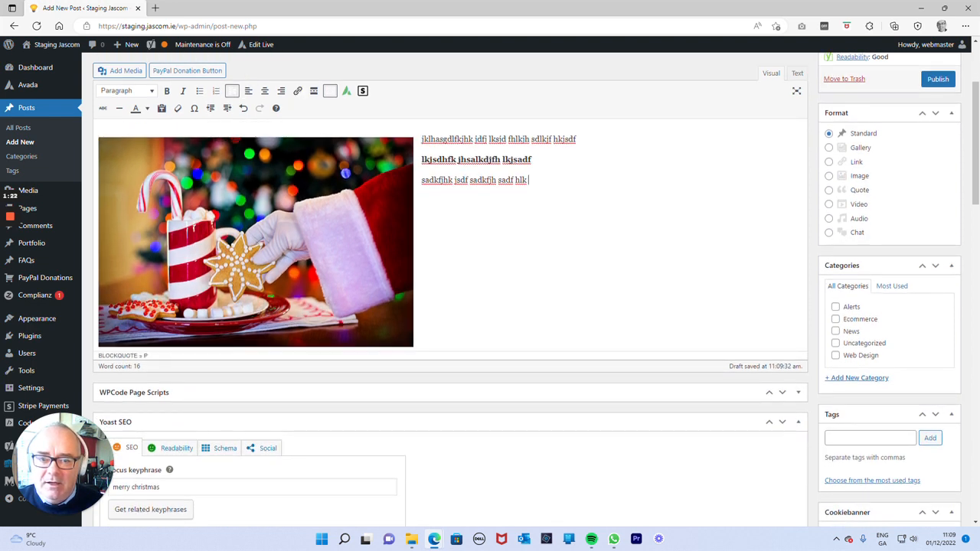
key(Return)
key(Return)
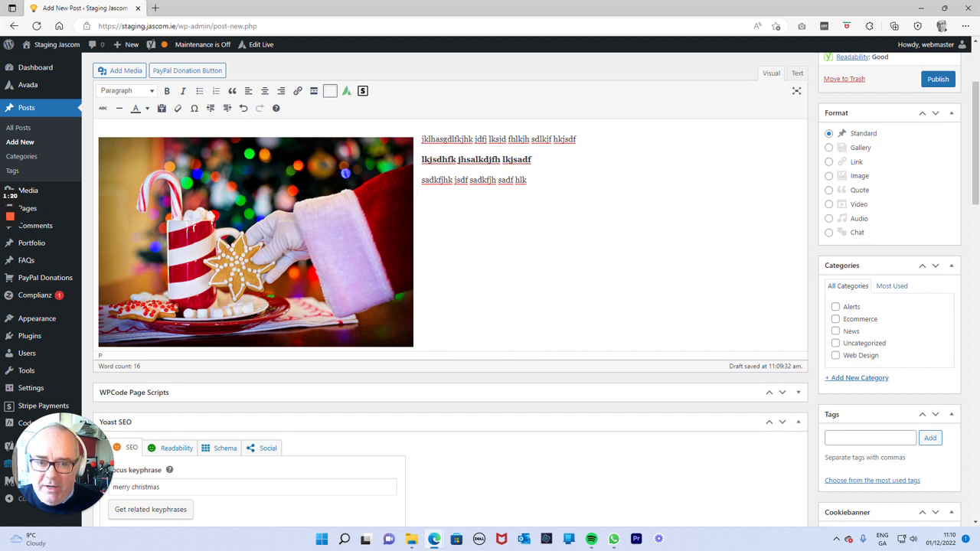
text(CLICK HERE)
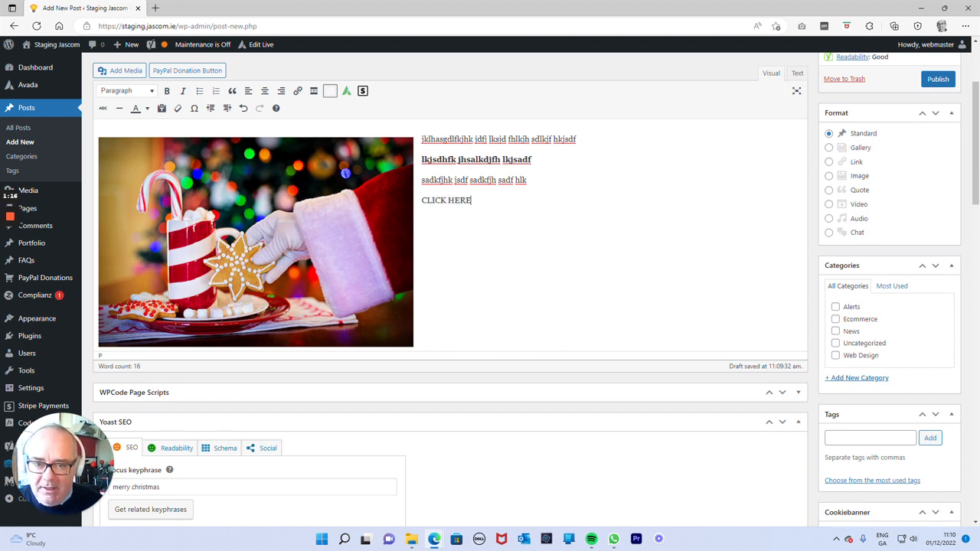
drag(471, 200, 413, 201)
drag(472, 200, 421, 200)
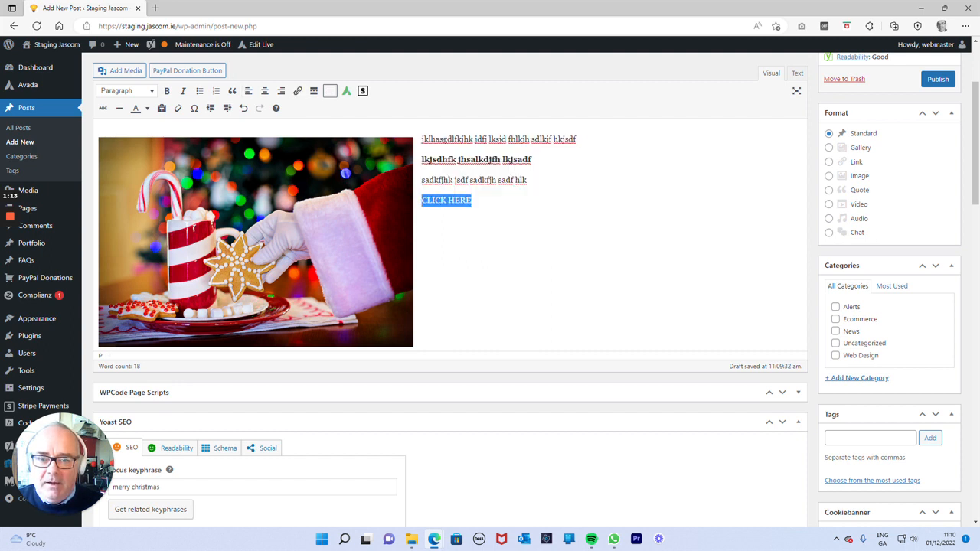
click(297, 91)
text(www.r)
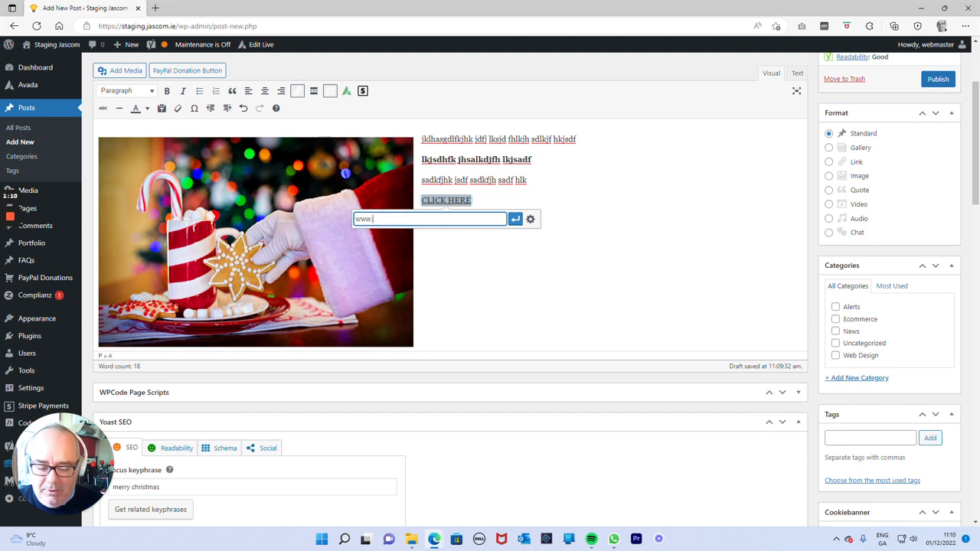
text(te.ie/news)
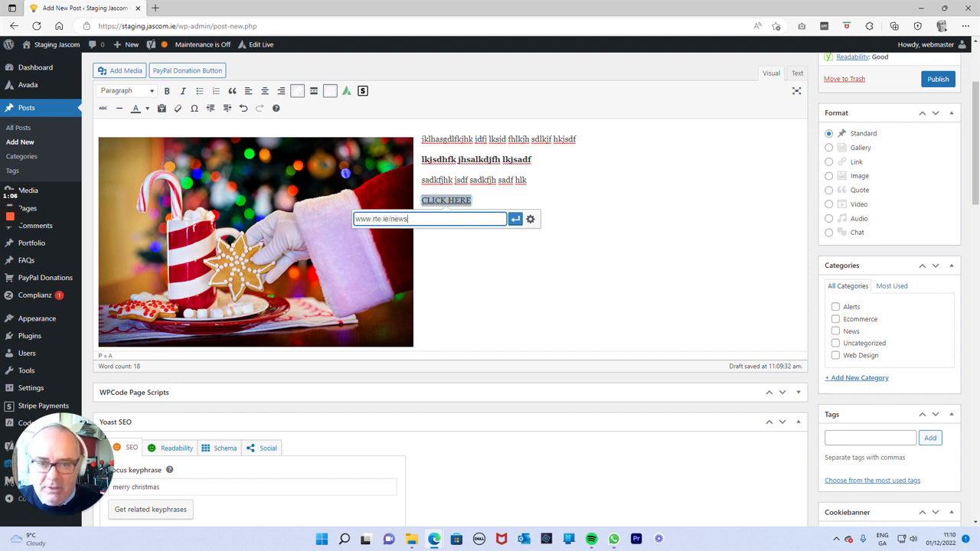
click(515, 219)
Step: Set the uploaded santa-claus image from the media library as the post's featured image
scroll(475, 278, down, 2)
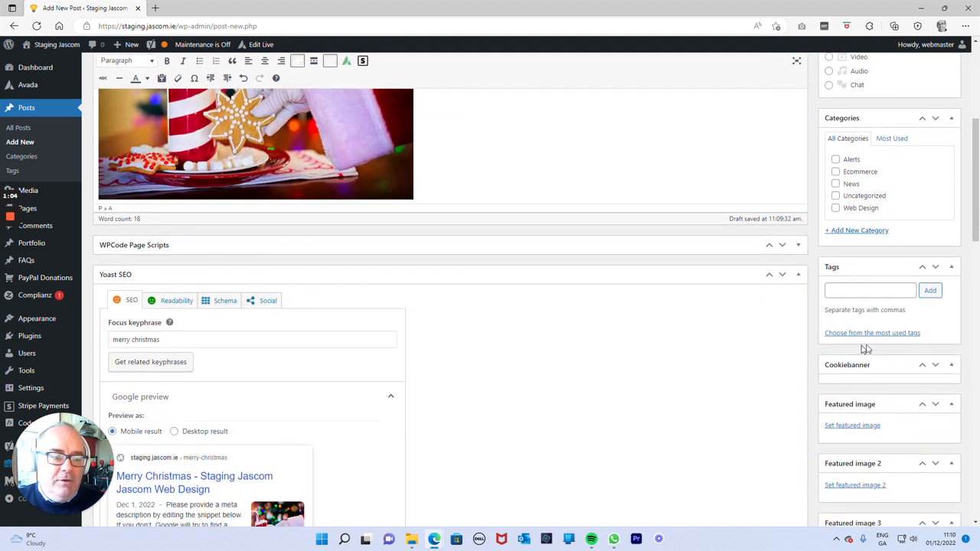
click(863, 432)
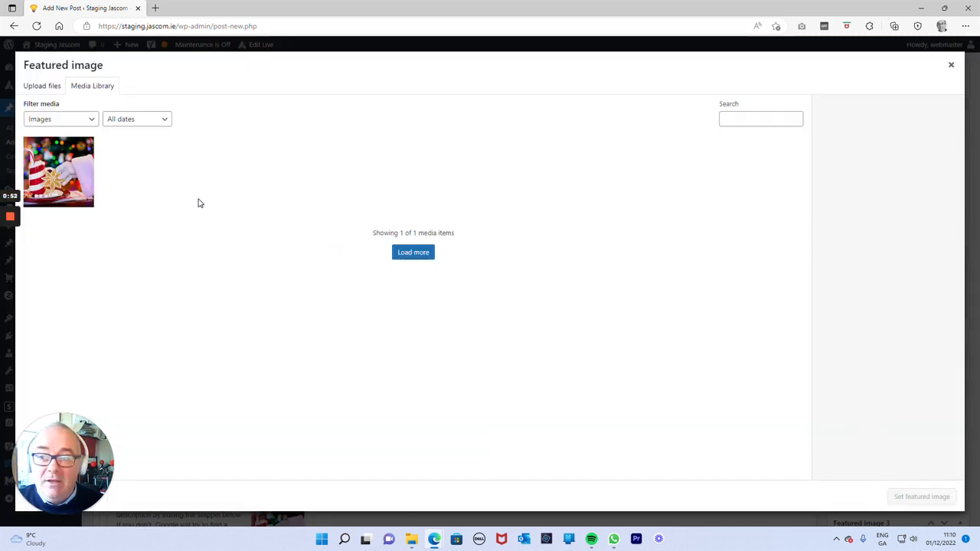
click(75, 175)
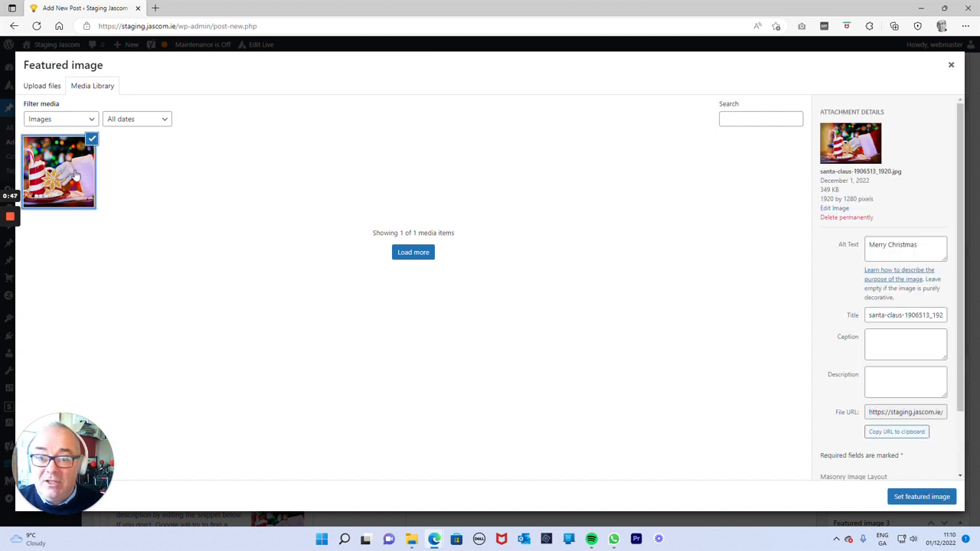
click(922, 497)
Step: Add the tags Christmas, Merry, Louth and Ireland to the post
click(857, 290)
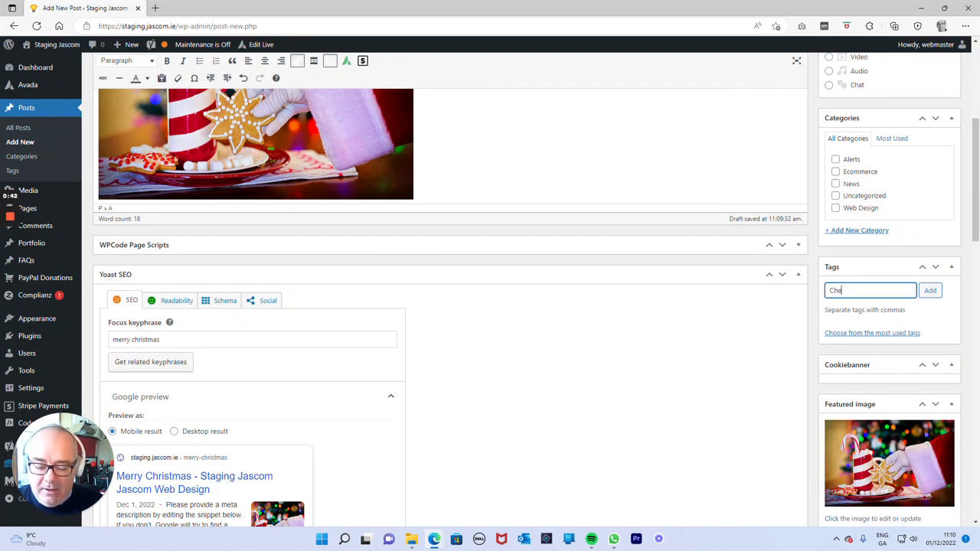
text(Chris)
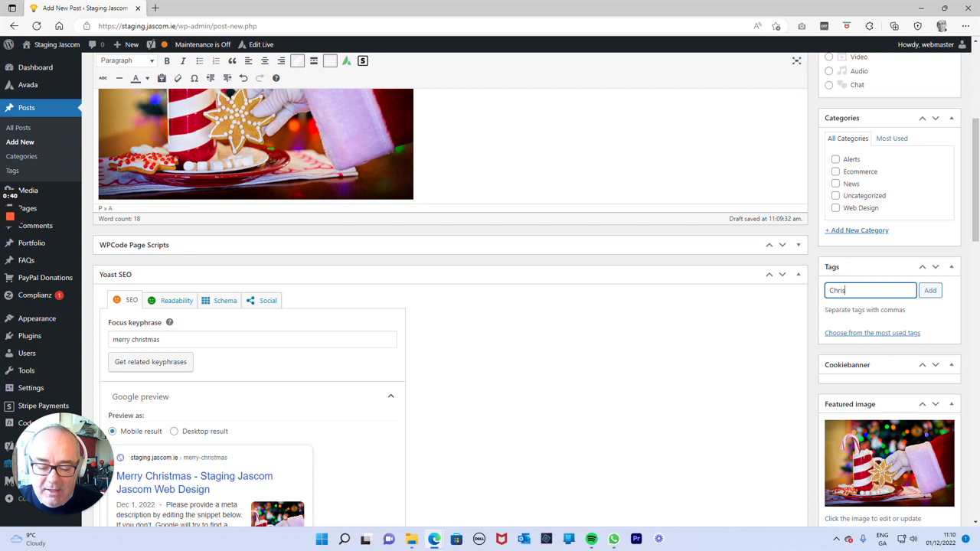
text(tmas)
text(as)
text(, Mer)
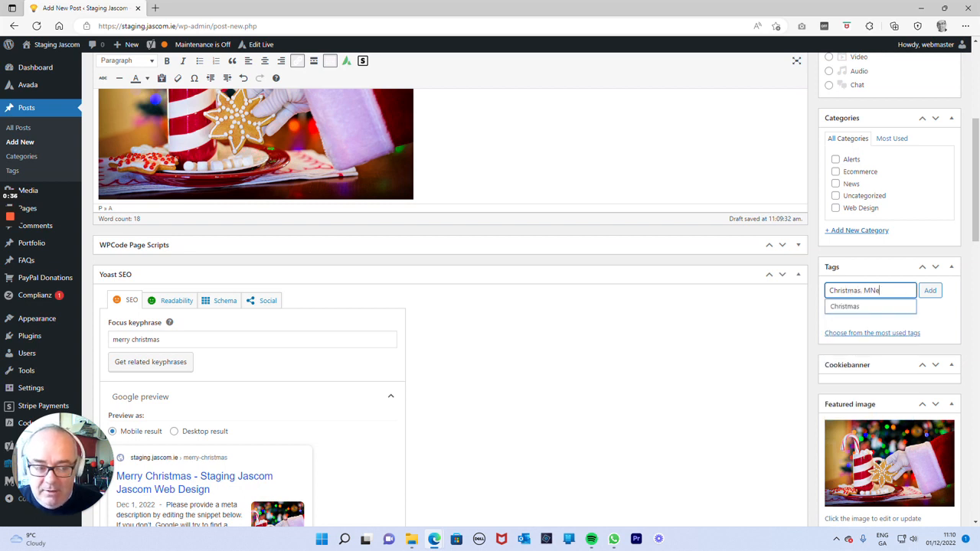
text(ry, )
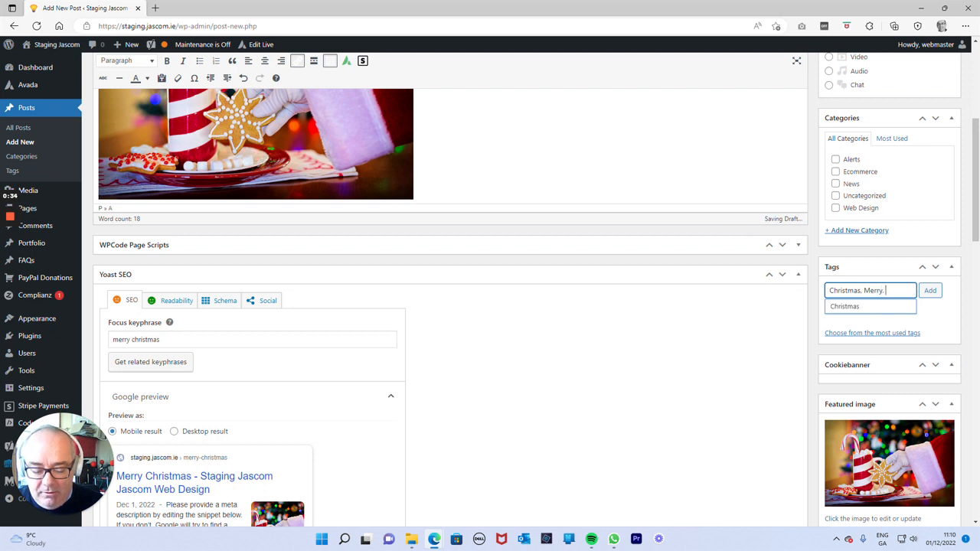
text(Louth, Ireland)
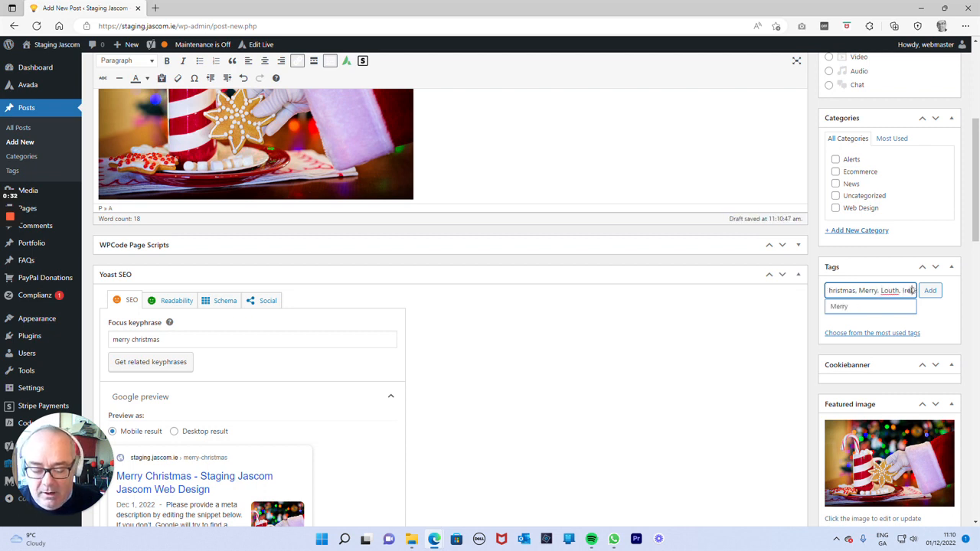
click(929, 290)
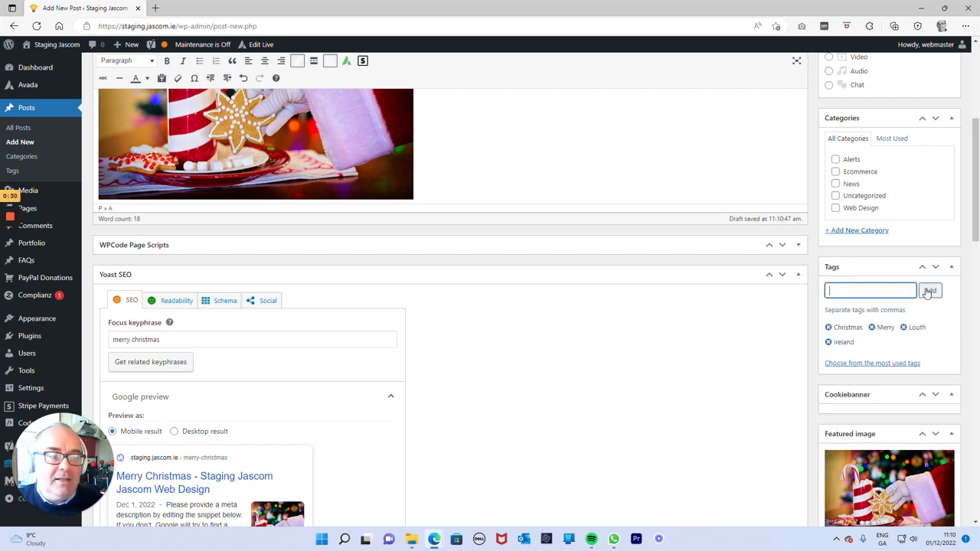
Step: Assign the post to the News category and publish it
scroll(868, 306, up, 1)
click(836, 257)
scroll(923, 285, up, 3)
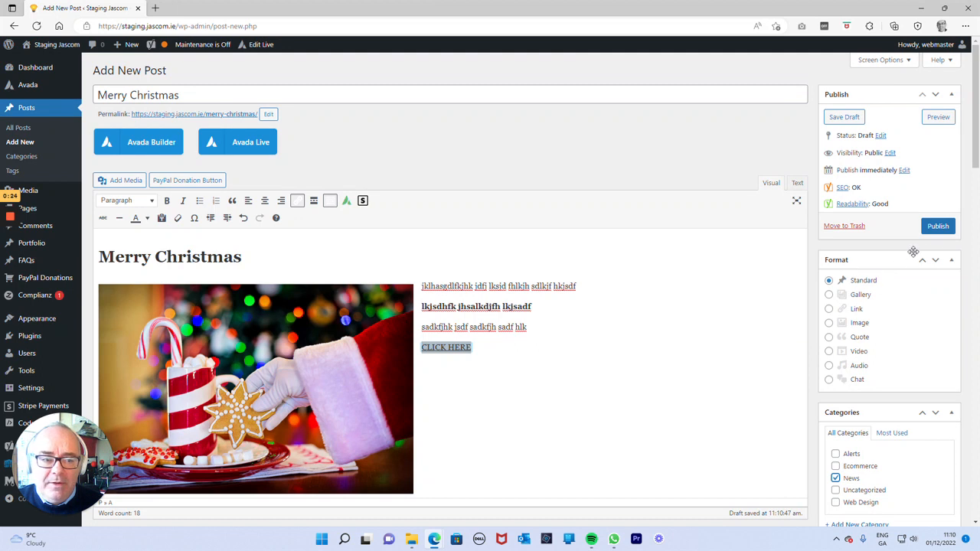
click(938, 228)
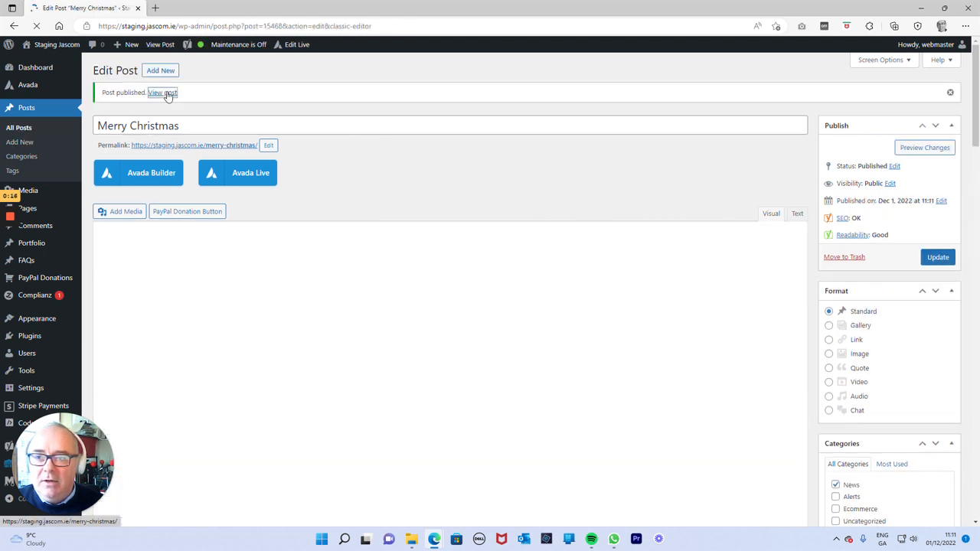
Step: View the published Merry Christmas post on the live site and check its featured image and content
click(167, 95)
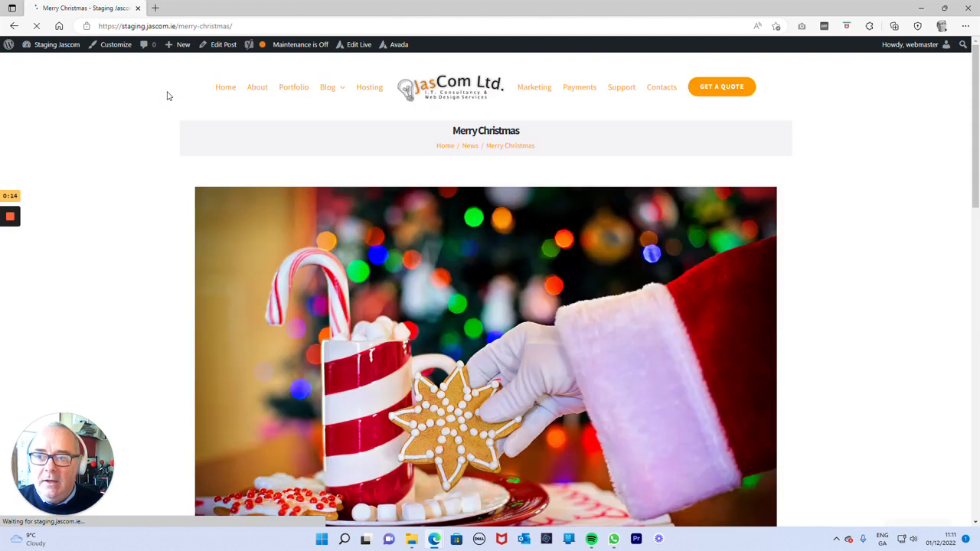
scroll(485, 245, down, 5)
scroll(487, 243, up, 3)
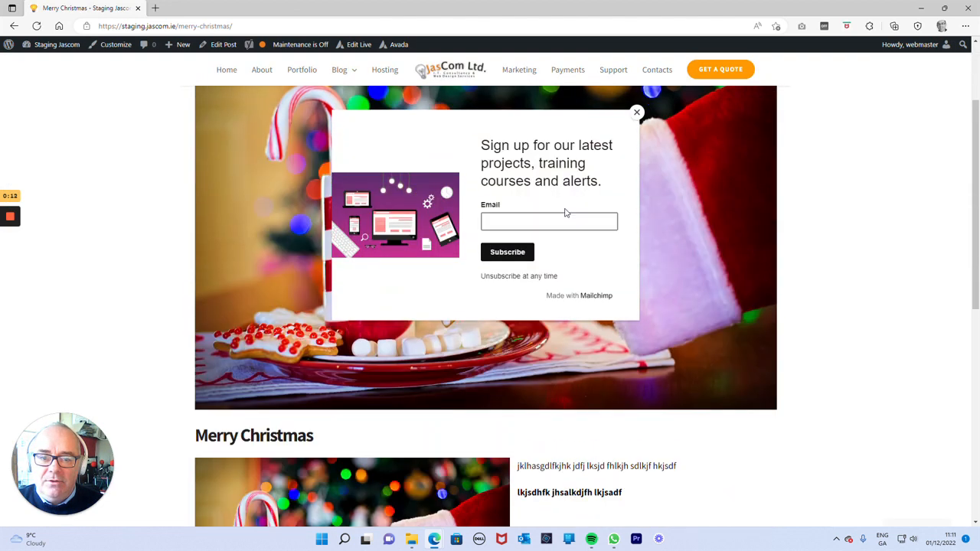